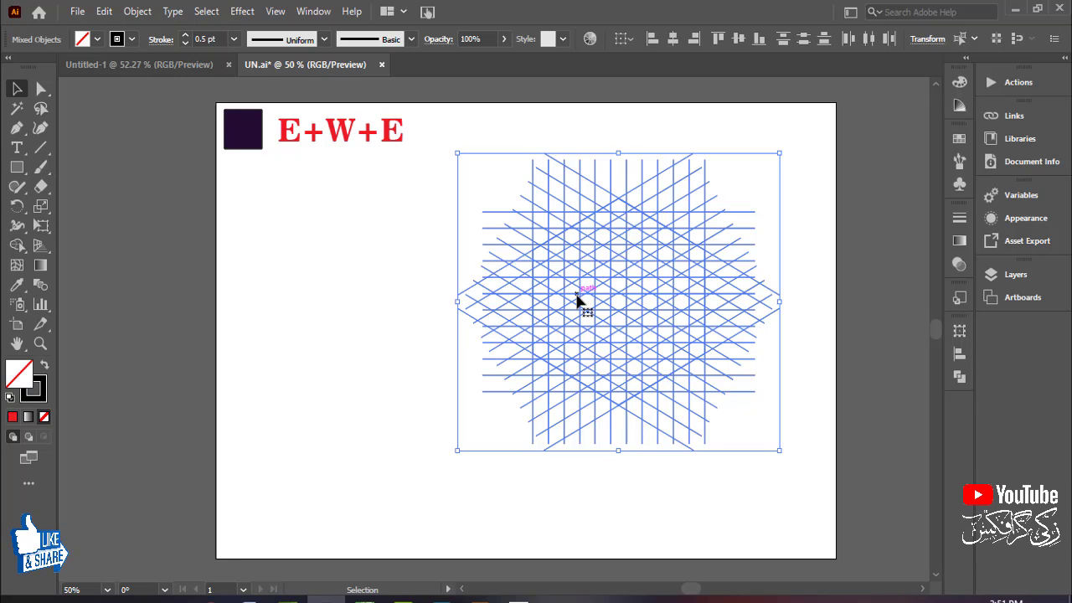
Activate the Shape Builder tool on the selected hexagonal line grid and set its fill colour to black
key("ctrl+equal")
key("ctrl+equal")
key("space")
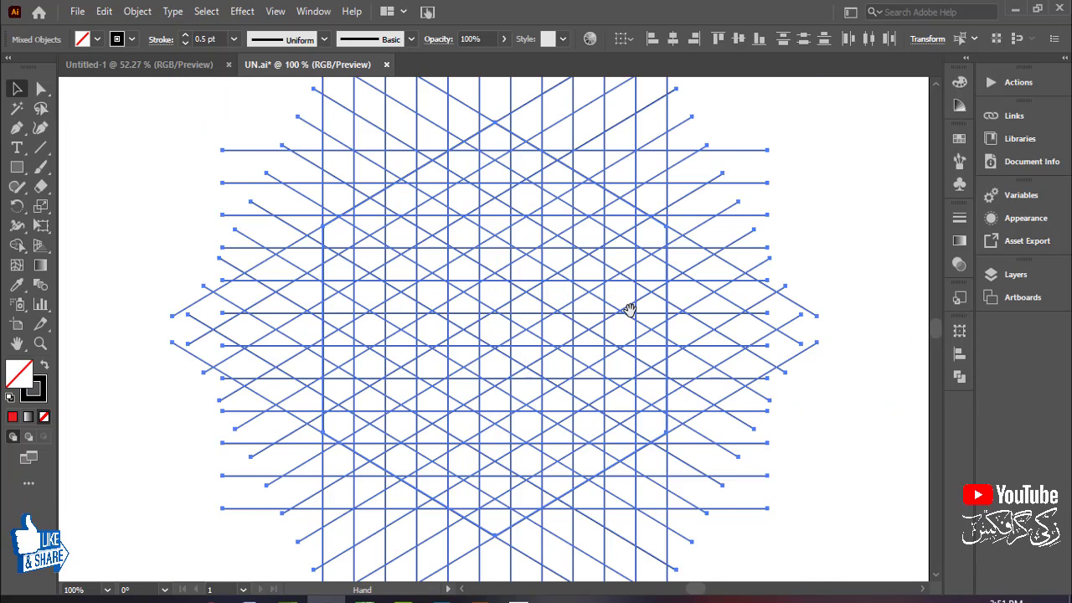
left_click_drag(630, 310, 697, 303)
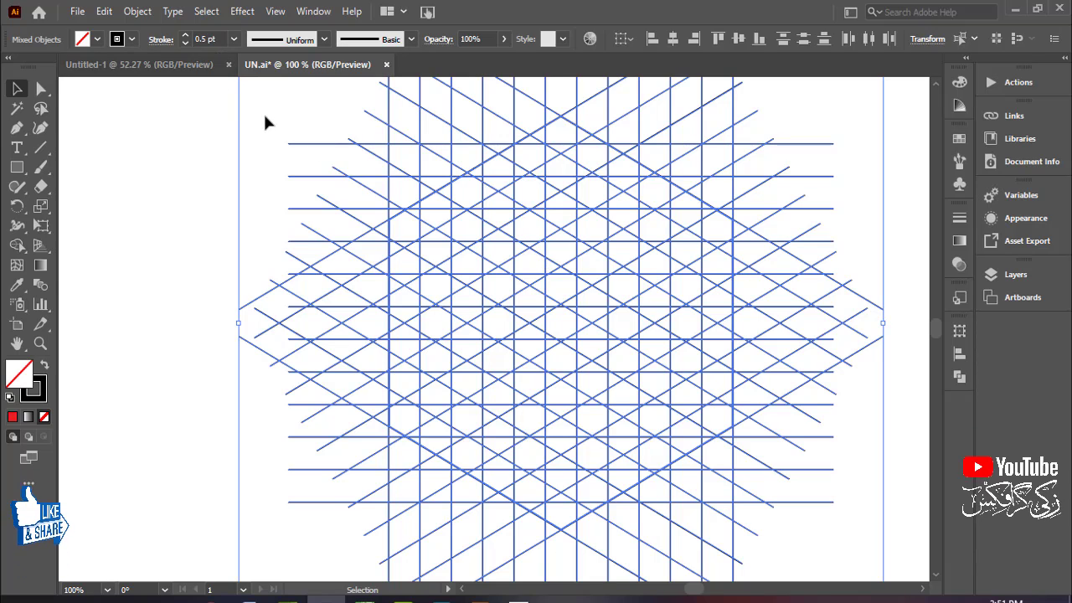
left_click(211, 39)
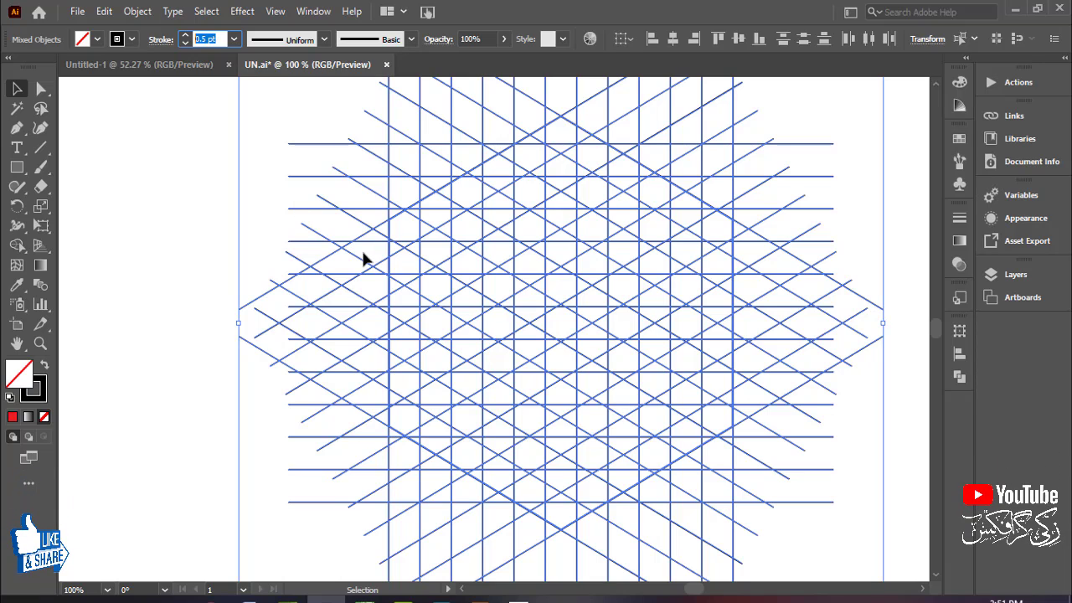
key("space")
mouse_move(321, 232)
left_mouse_down()
mouse_move(575, 405)
mouse_move(310, 241)
left_mouse_up()
left_click_drag(559, 360, 348, 193)
left_click_drag(496, 290, 496, 314)
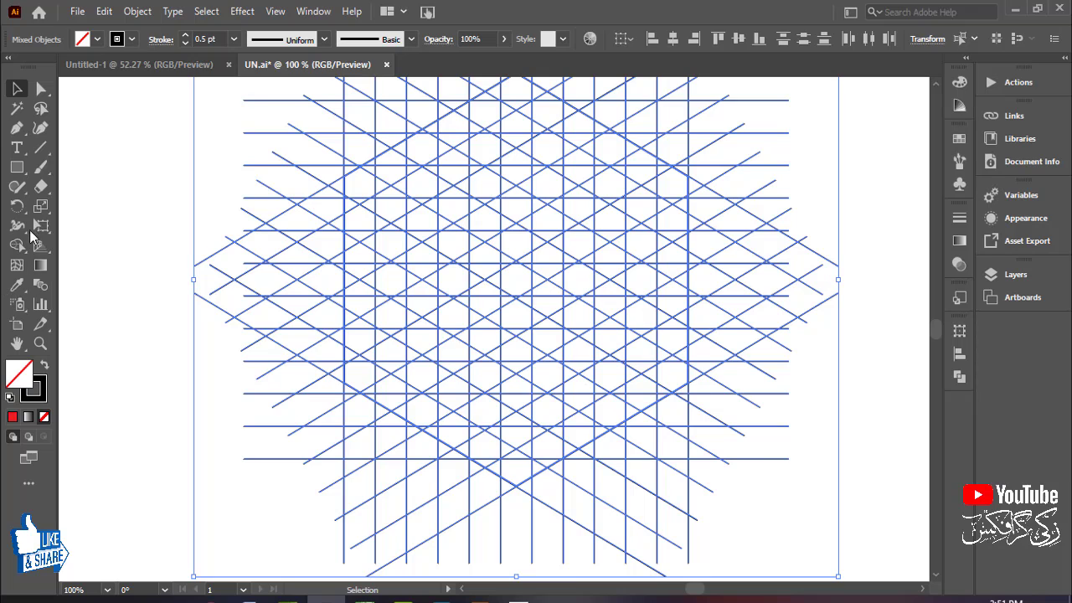
key("shift+m")
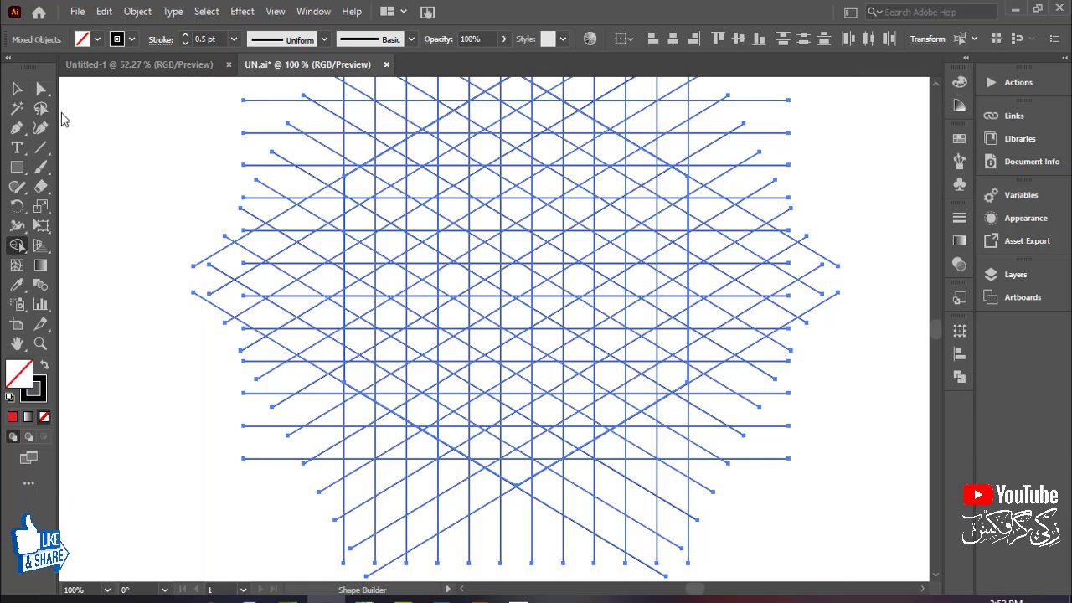
left_click(43, 67)
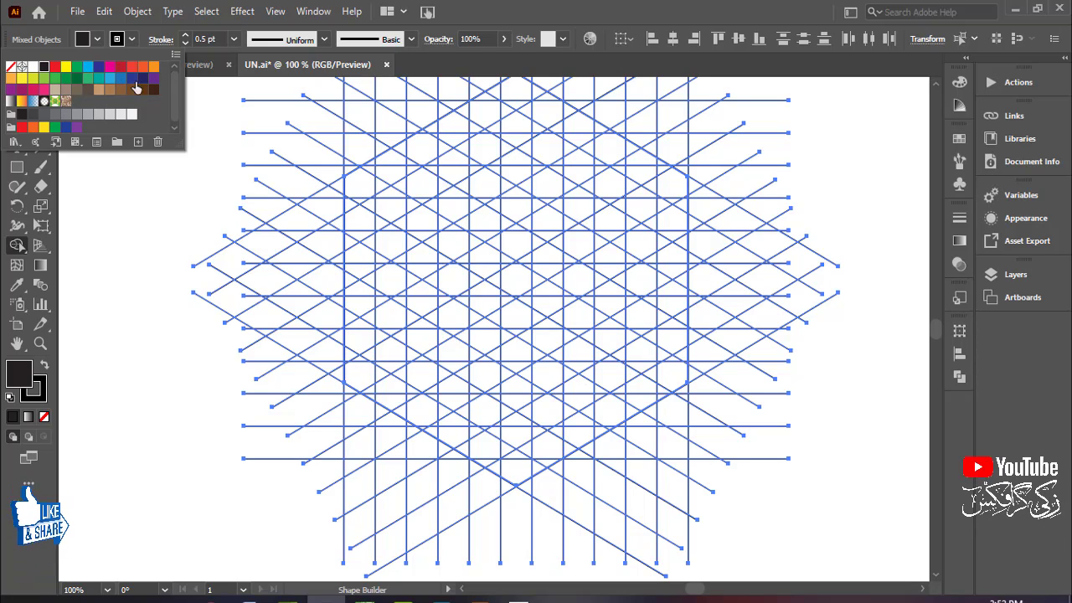
left_click(124, 188)
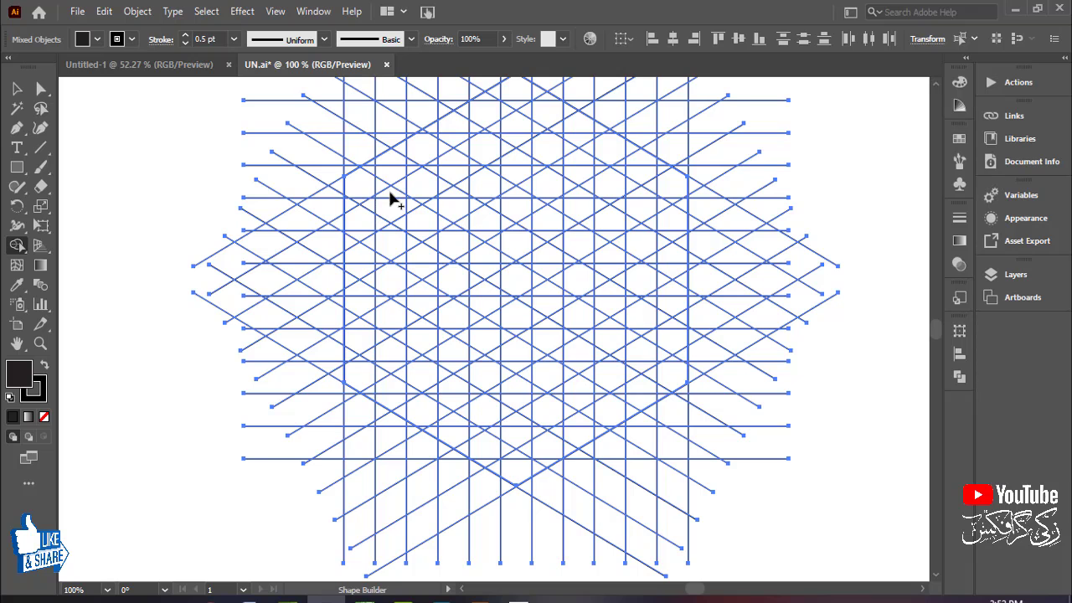
Merge grid cells into a black E on the hexagon's left side, with slanted upper and lower arms and a straight middle arm
left_click_drag(372, 169, 366, 262)
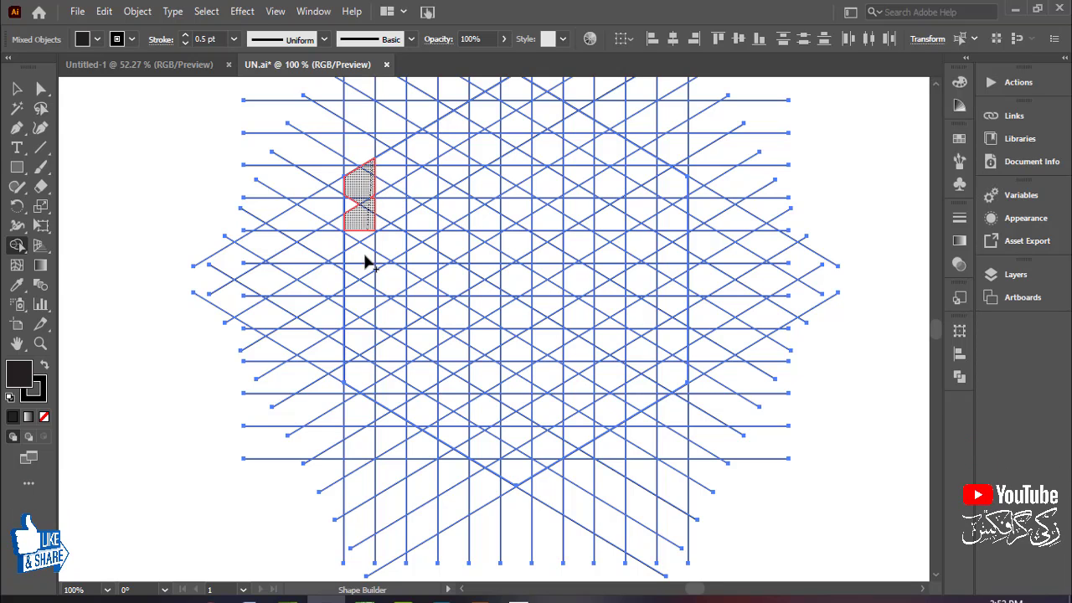
left_click_drag(366, 382, 431, 419)
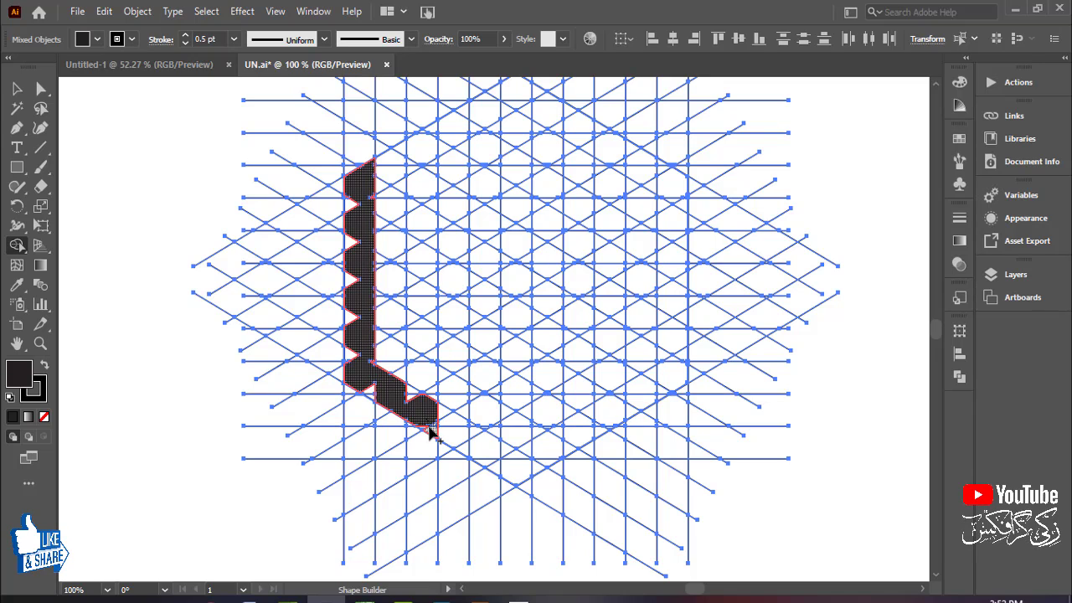
left_click(428, 352)
mouse_move(373, 176)
left_mouse_down()
mouse_move(430, 149)
mouse_move(434, 132)
mouse_move(431, 143)
left_mouse_up()
left_click(426, 222)
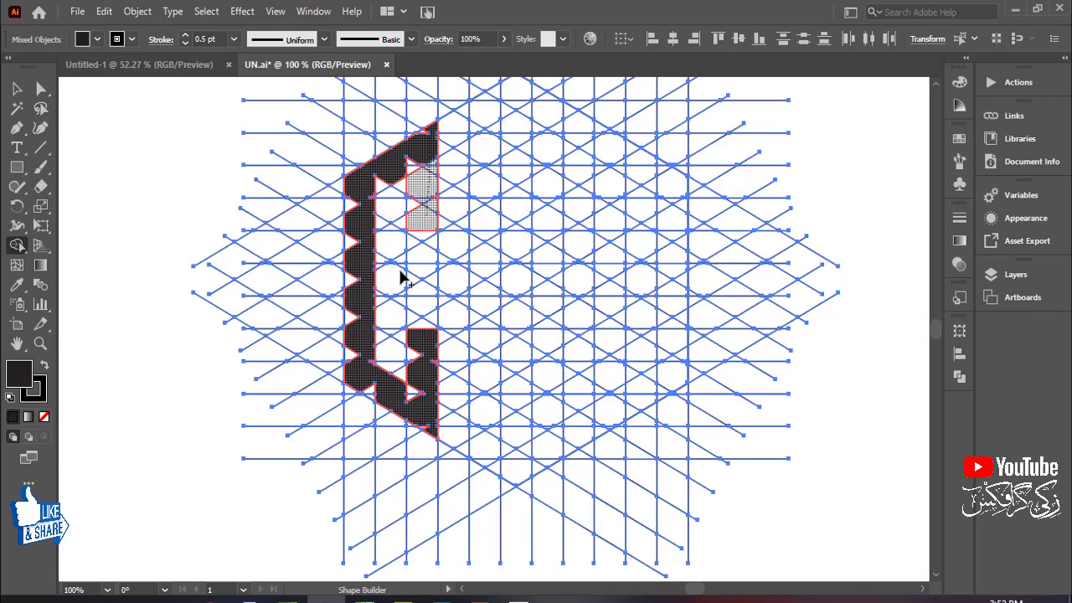
left_click(423, 289)
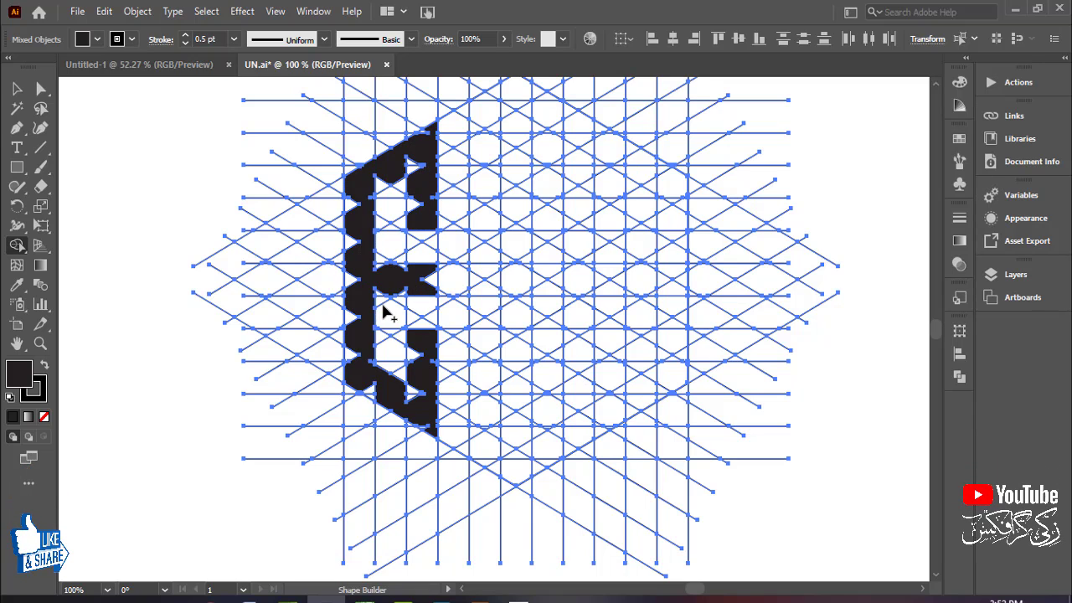
left_click(421, 283)
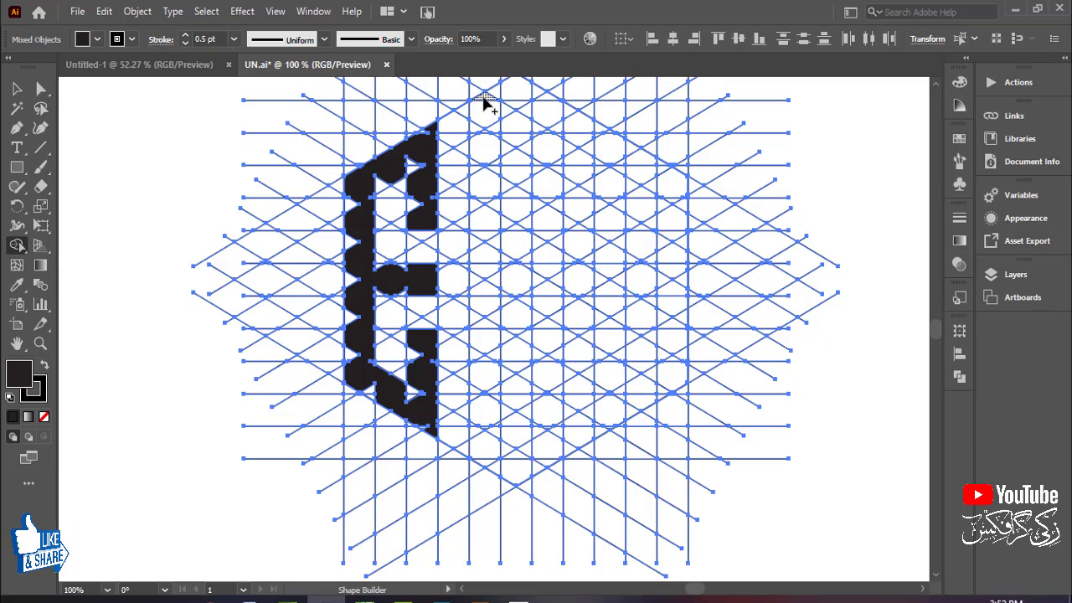
left_click_drag(484, 225, 486, 462)
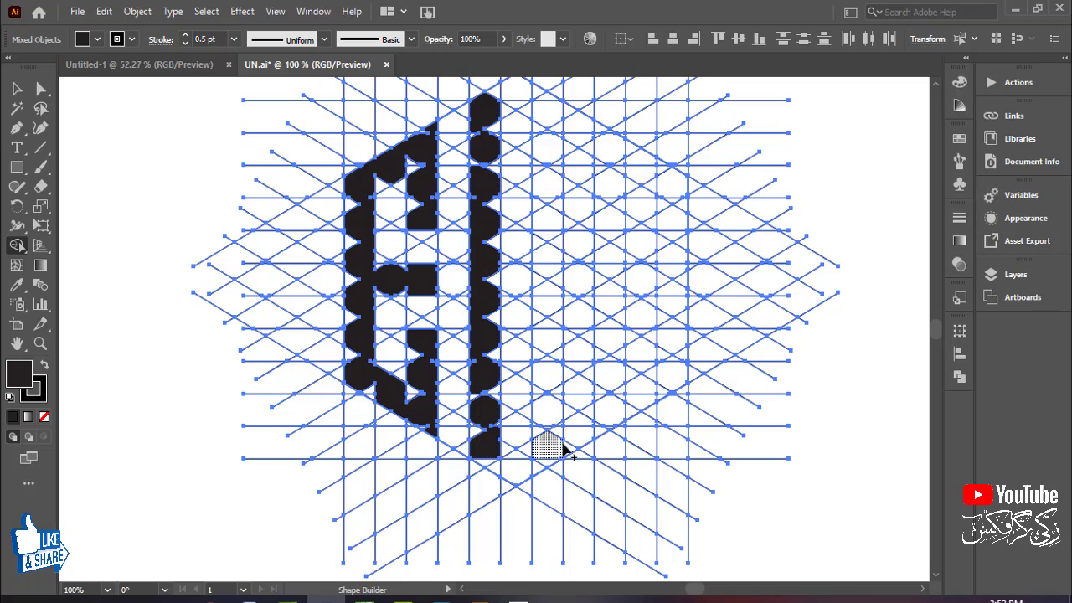
scroll(576, 437, "up", 3)
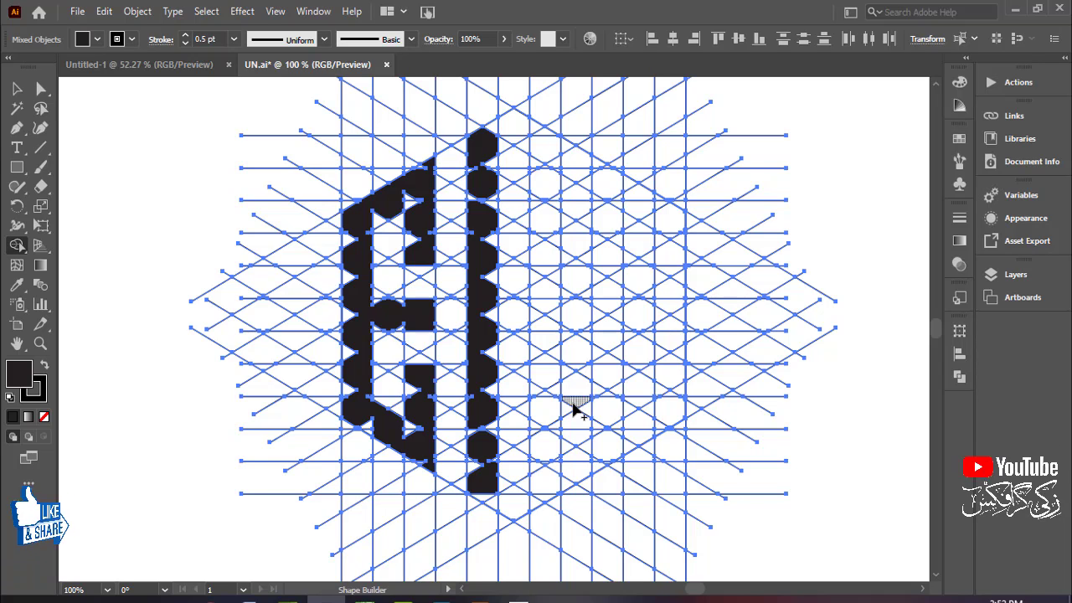
key("ctrl+z")
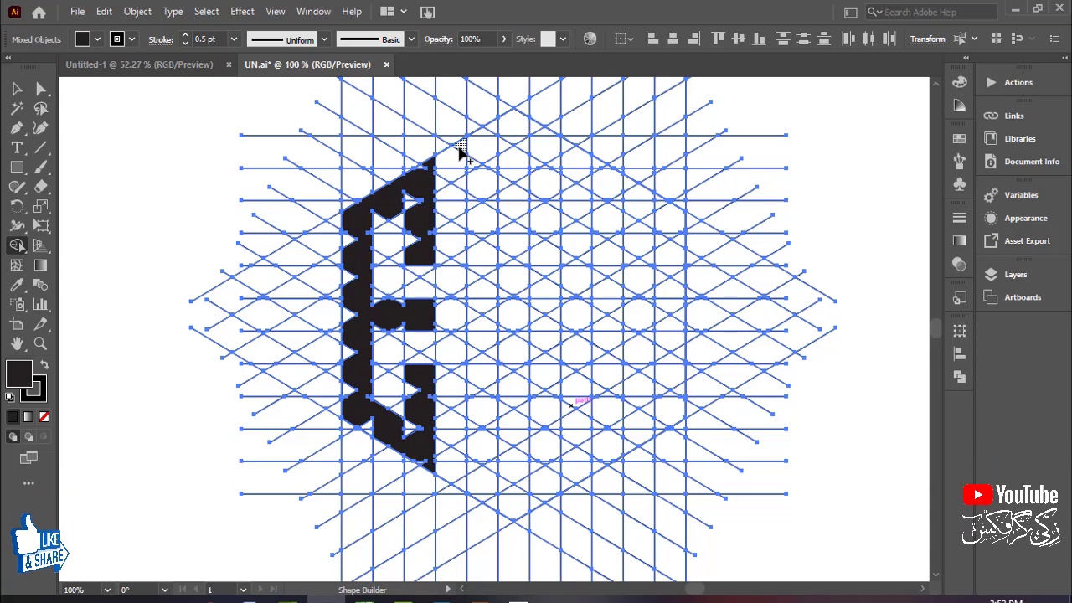
Merge the central grid cells into a black W of three vertical bars joined by slanted segments along the hexagon's lower edges
mouse_move(459, 149)
left_mouse_down()
mouse_move(449, 395)
mouse_move(459, 486)
left_mouse_up()
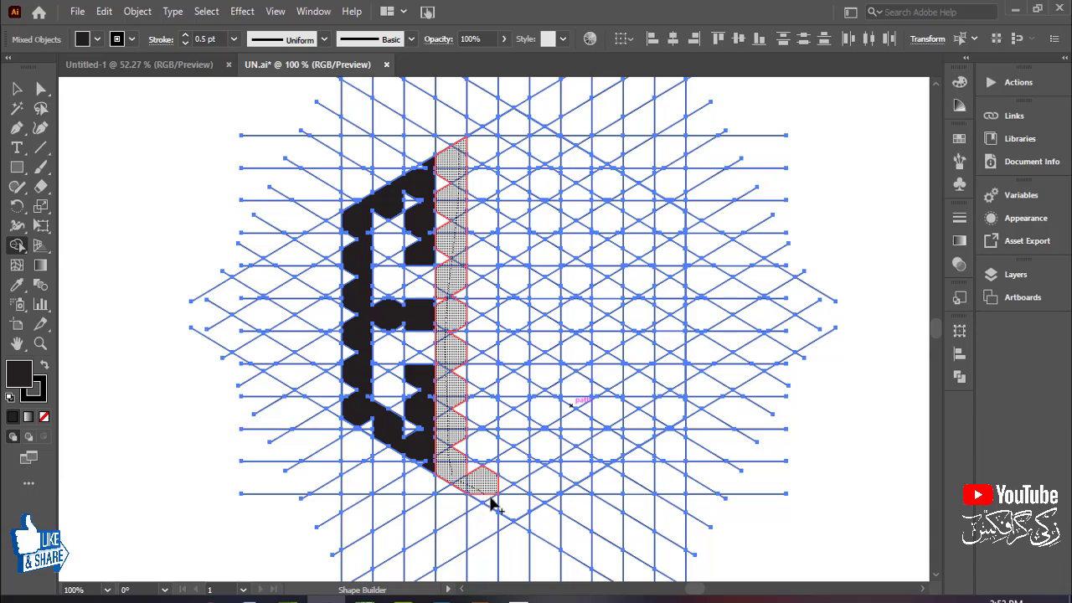
mouse_move(512, 509)
left_mouse_down()
mouse_move(518, 369)
mouse_move(510, 127)
left_mouse_up()
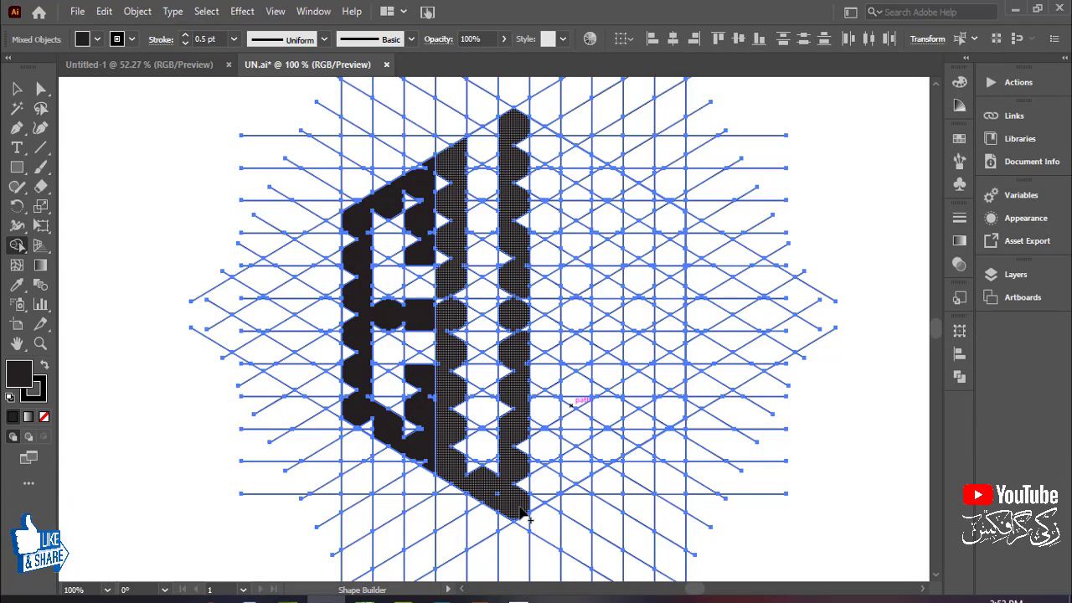
left_click_drag(530, 499, 579, 469)
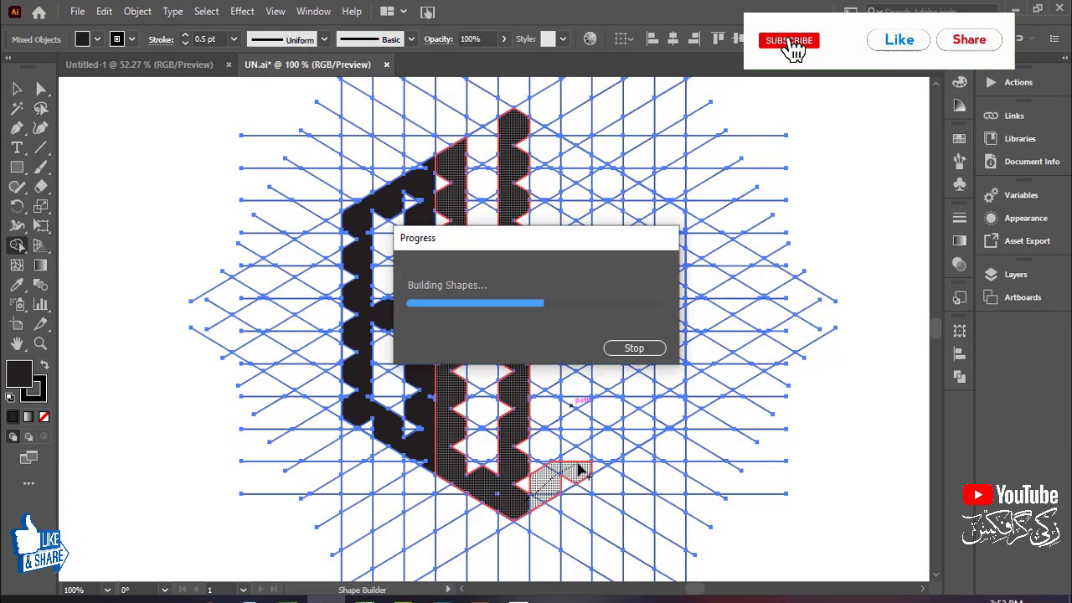
mouse_move(566, 147)
left_mouse_down()
mouse_move(578, 223)
mouse_move(576, 471)
left_mouse_up()
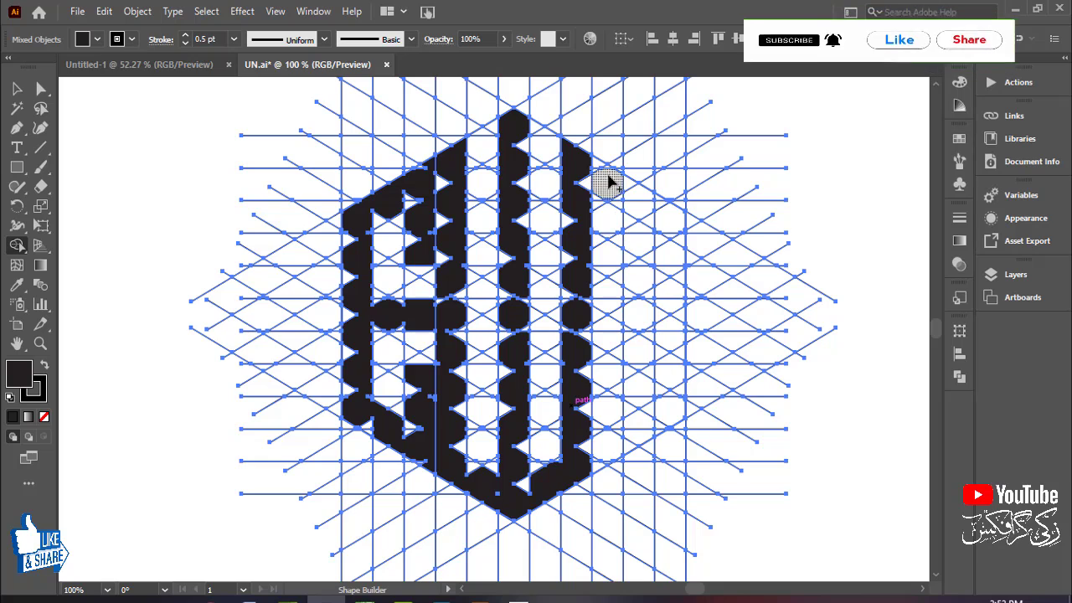
left_click_drag(603, 177, 606, 450)
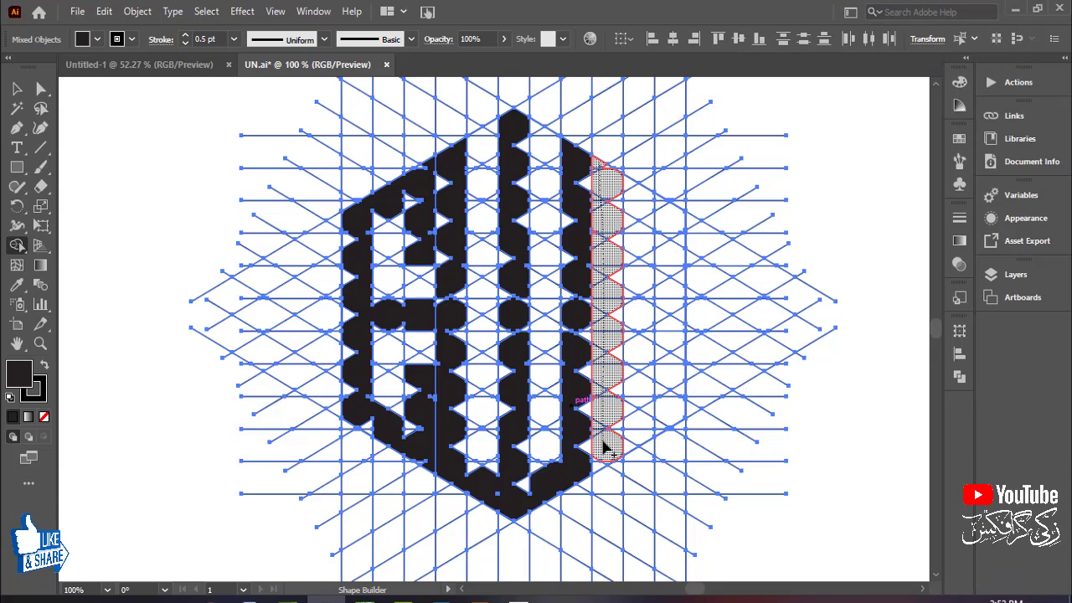
left_click_drag(662, 414, 676, 404)
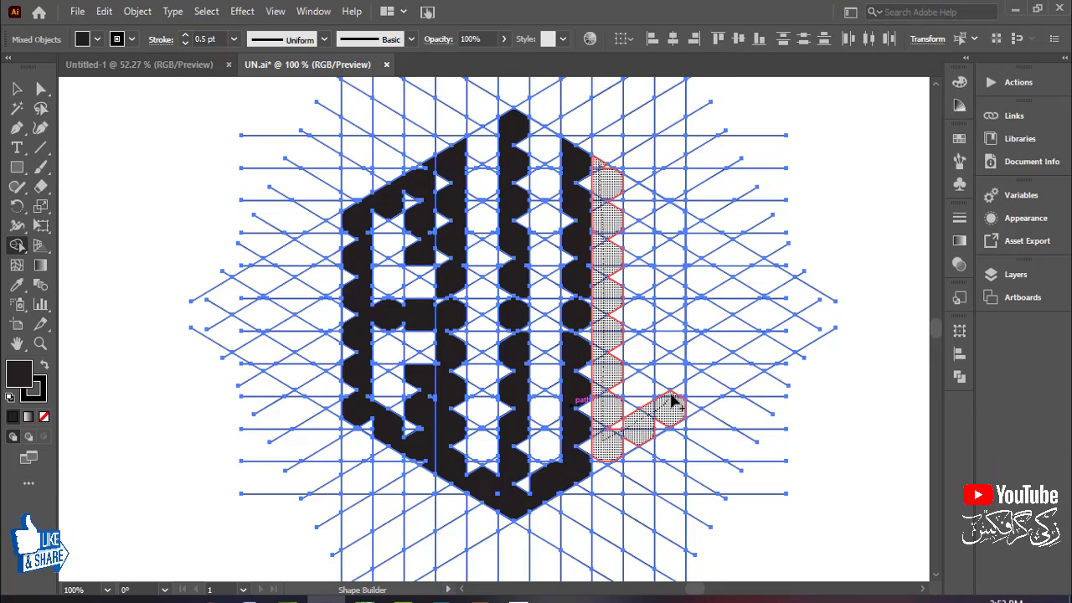
left_click_drag(675, 367, 680, 396)
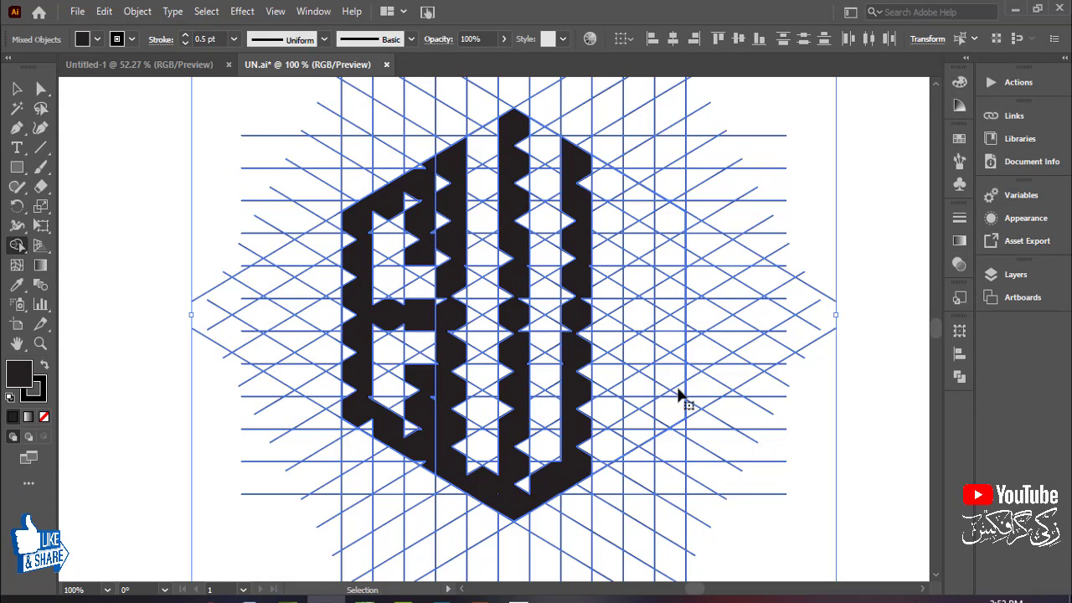
left_click_drag(601, 166, 630, 334)
key("ctrl+z")
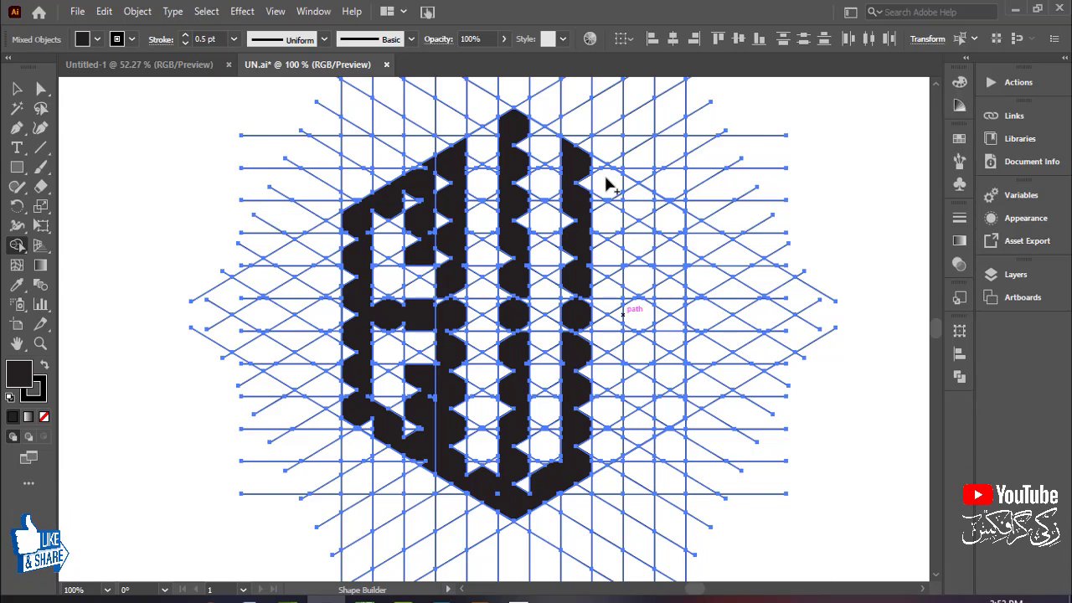
Merge grid cells beside the W into a second black E with a vertical stem, slanted outer arms and a middle arm
left_click_drag(597, 165, 603, 466)
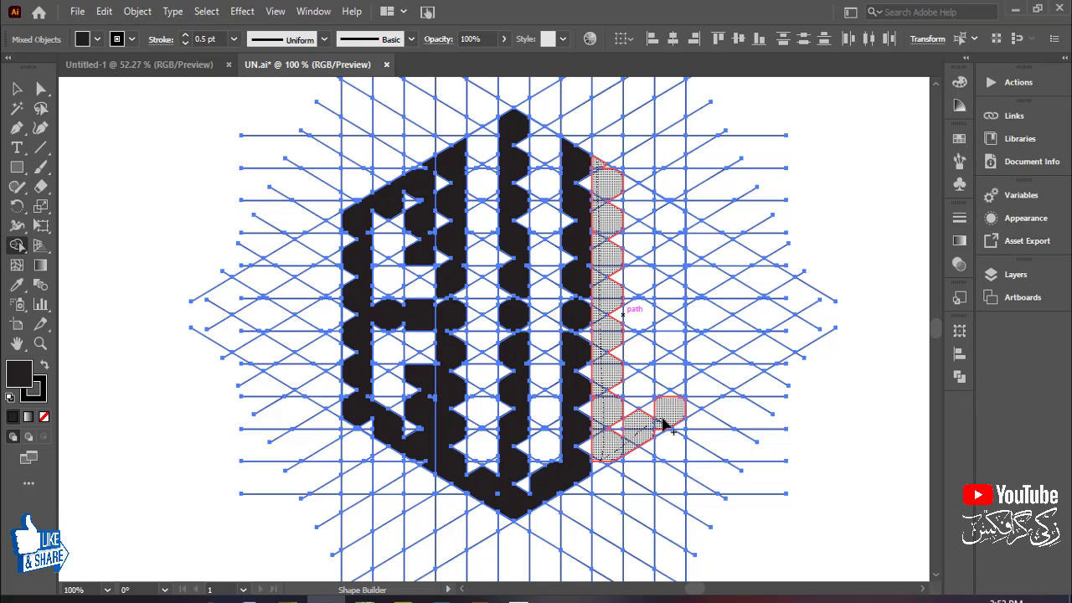
left_click_drag(664, 425, 668, 383)
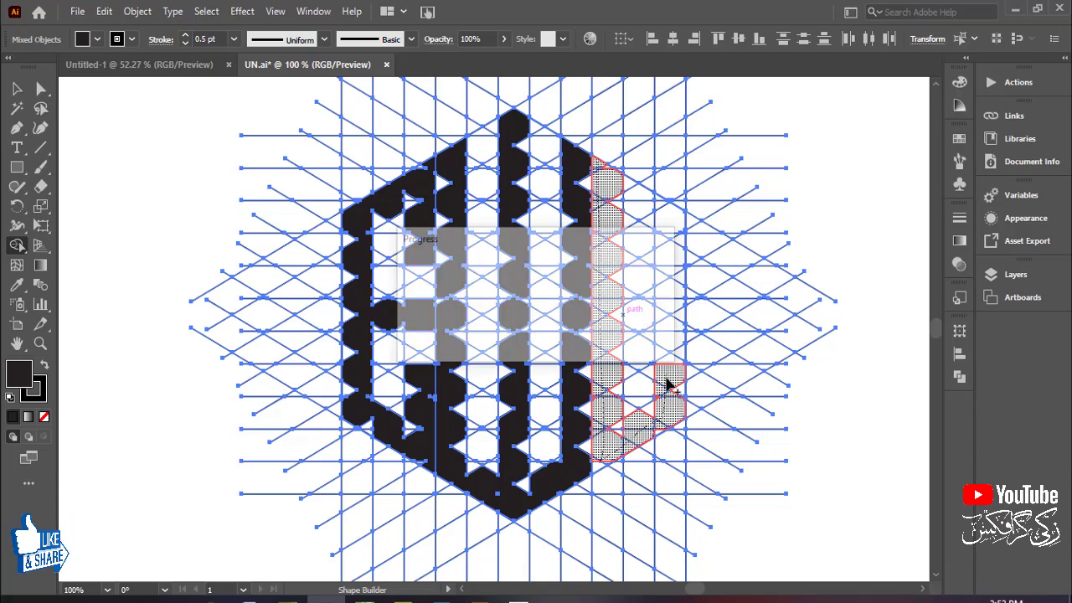
mouse_move(616, 193)
left_mouse_down()
mouse_move(679, 223)
mouse_move(679, 232)
left_mouse_up()
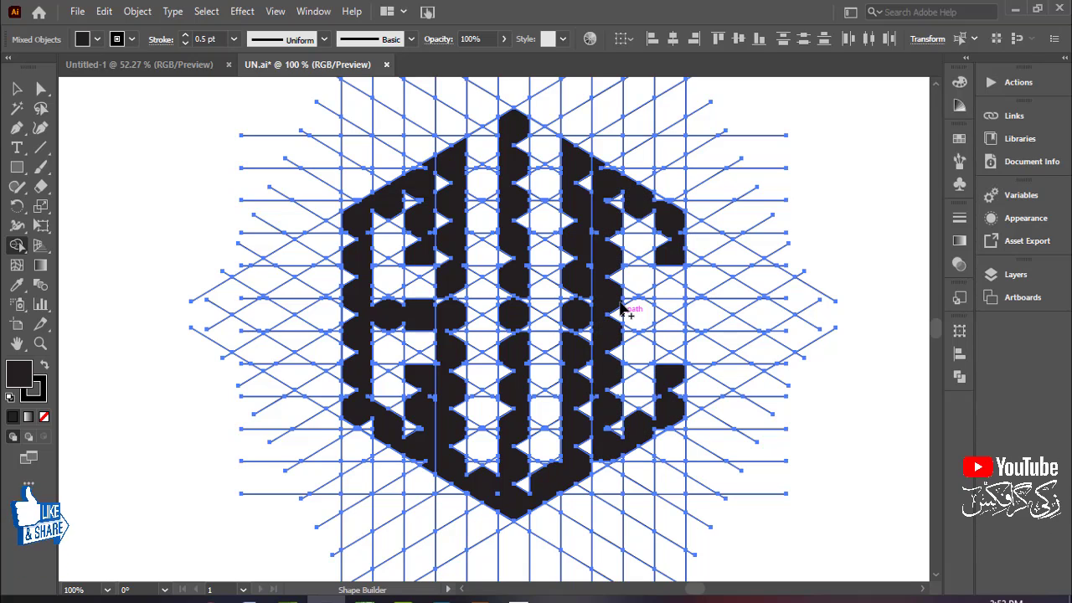
left_click(667, 315)
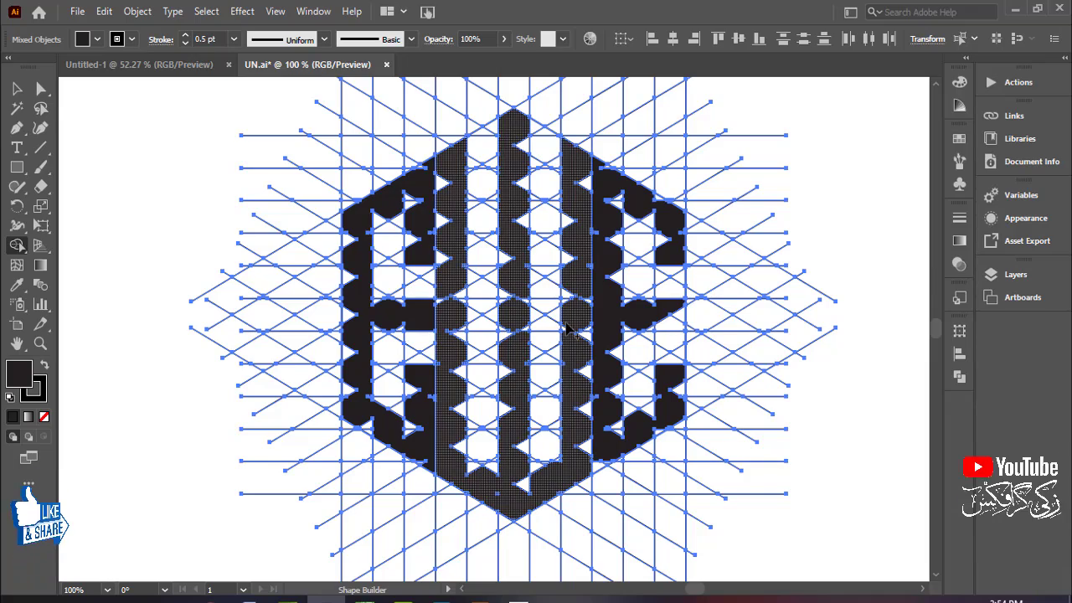
key("ctrl+plus")
left_click_drag(637, 241, 629, 313)
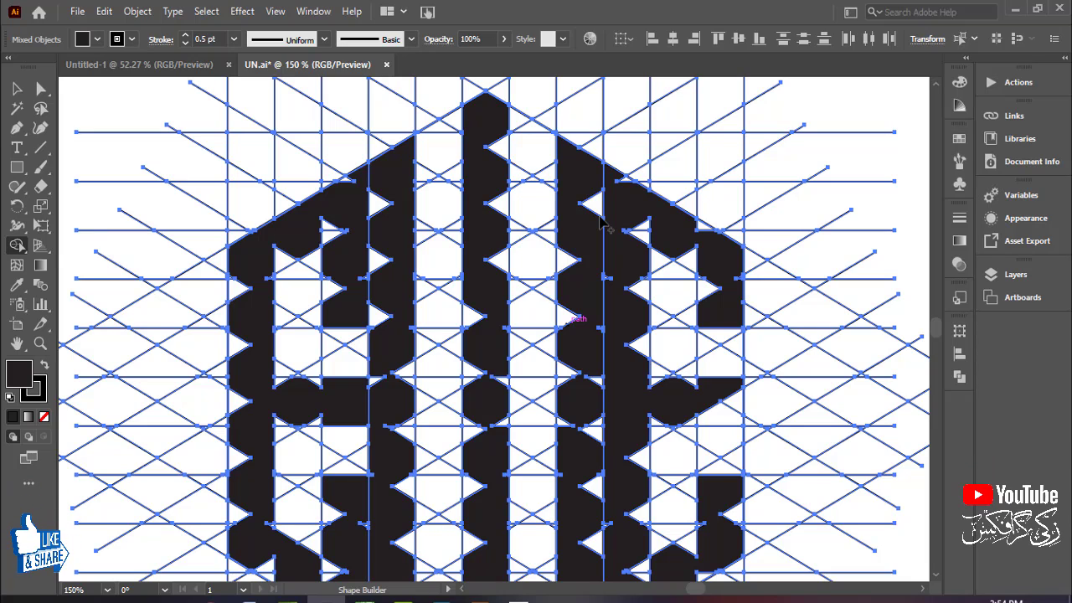
key("ctrl+shift+a")
key("ctrl+minus")
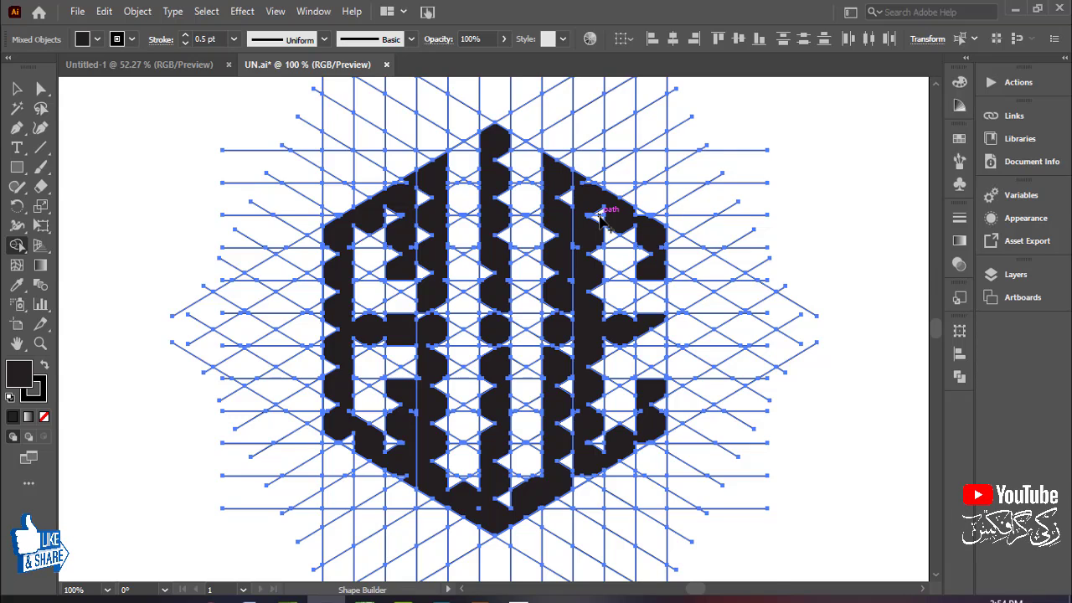
Merge the sliver cells along the outer edge of the left E's upper arm into the black letter
key("ctrl+plus")
key("ctrl+plus")
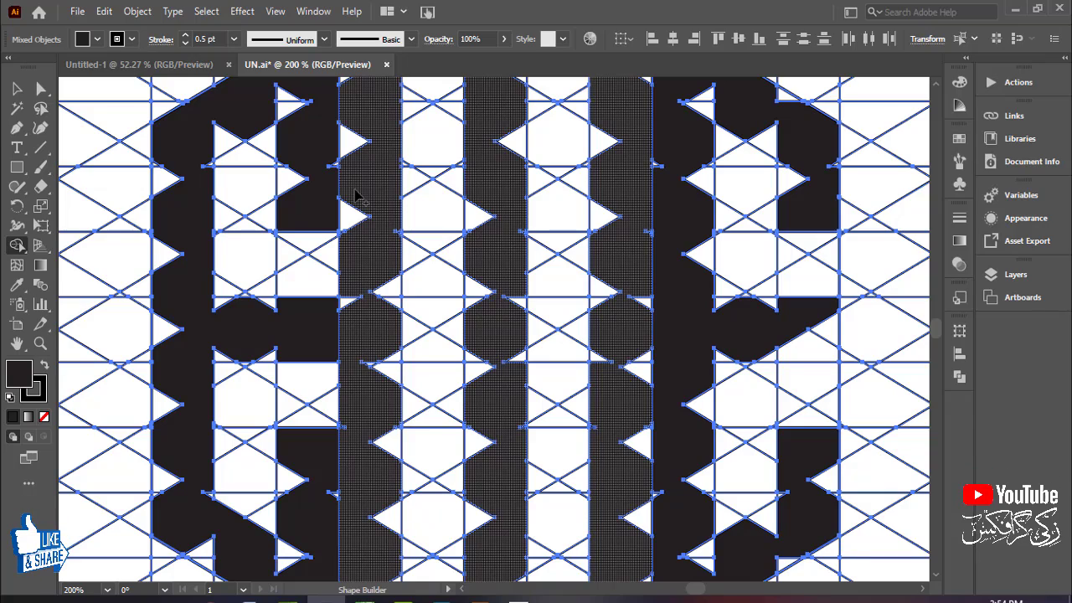
key("space")
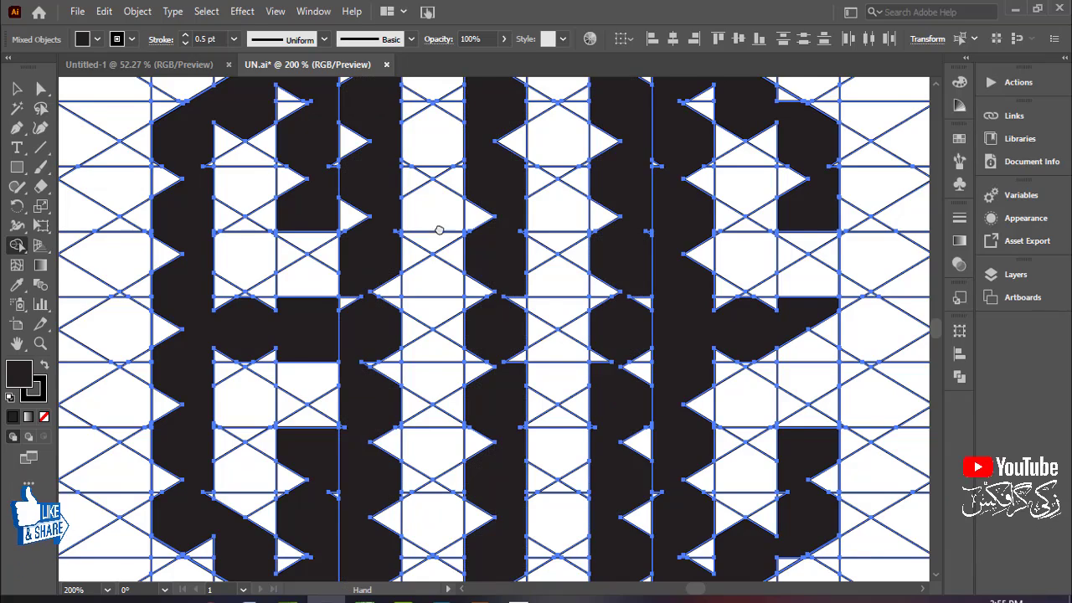
left_click_drag(411, 210, 506, 298)
left_click_drag(500, 232, 511, 272)
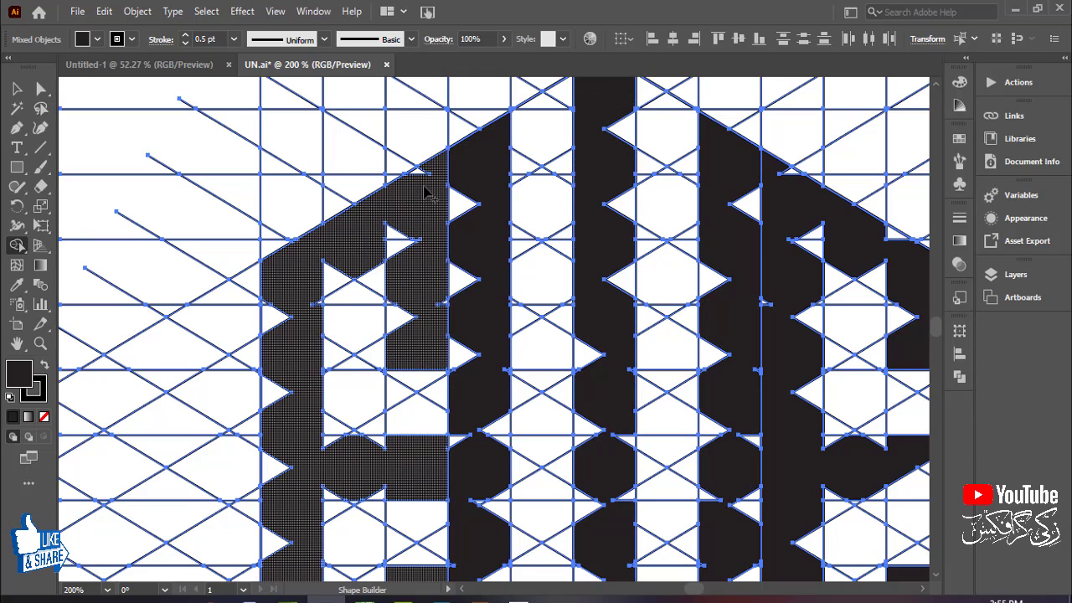
left_click_drag(418, 171, 394, 245)
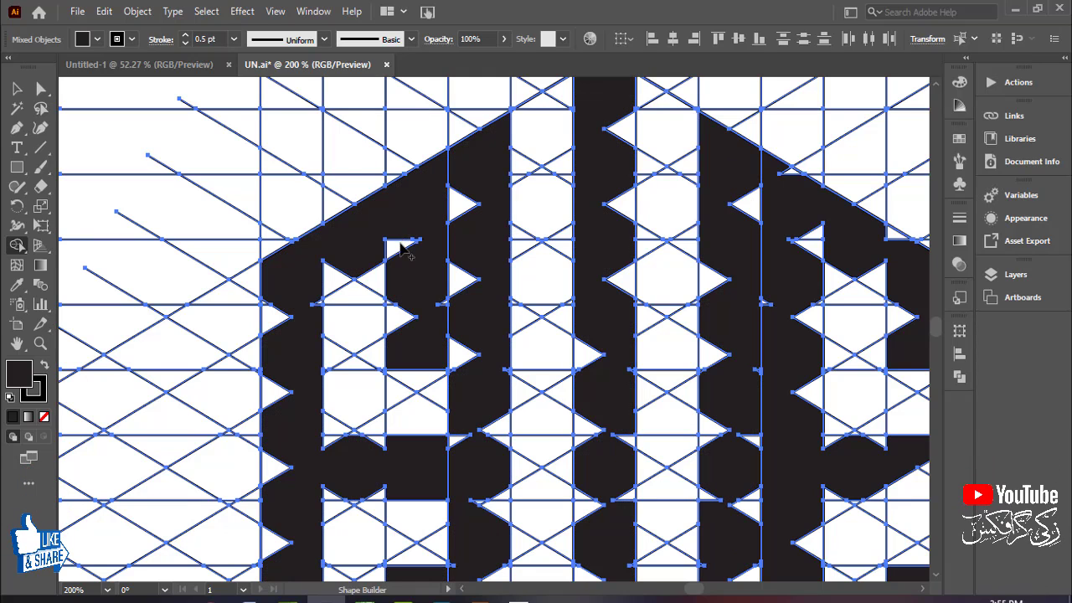
Merge the remaining notches and small gaps in the left E's stem and upper arm into the solid black shape
mouse_move(344, 273)
left_mouse_down()
mouse_move(293, 303)
mouse_move(271, 305)
mouse_move(270, 294)
mouse_move(264, 308)
mouse_move(268, 493)
mouse_move(293, 468)
left_mouse_up()
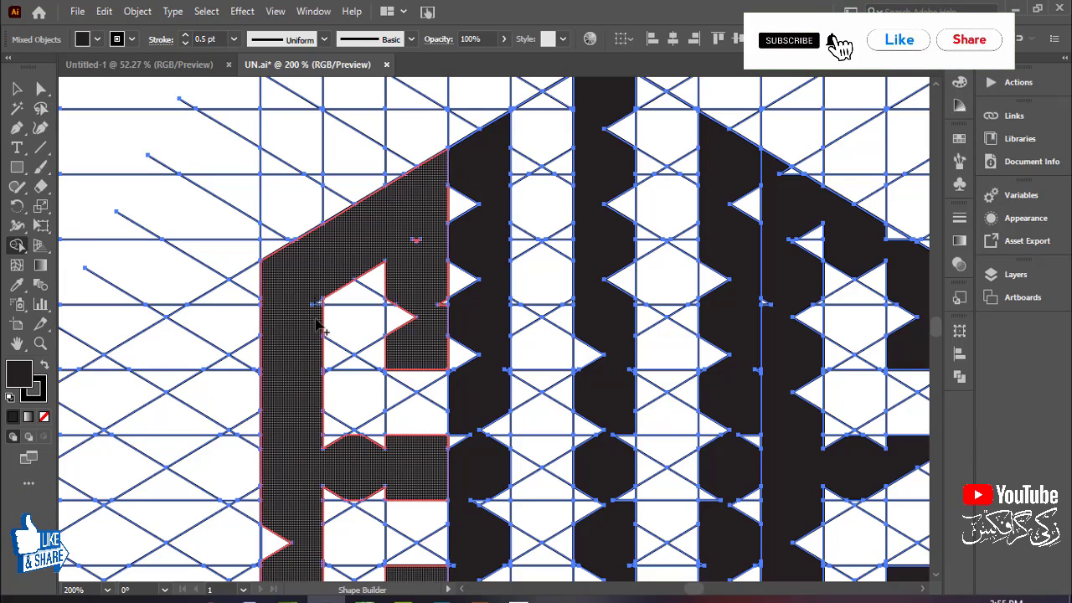
left_click_drag(317, 322, 315, 340)
left_click_drag(419, 233, 417, 243)
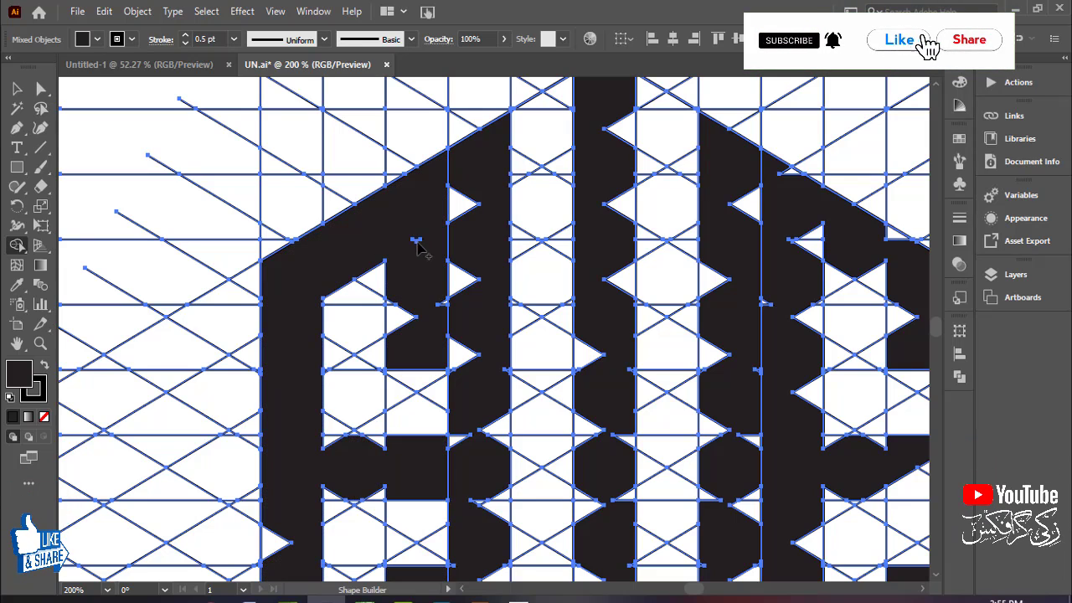
left_click_drag(398, 336, 398, 323)
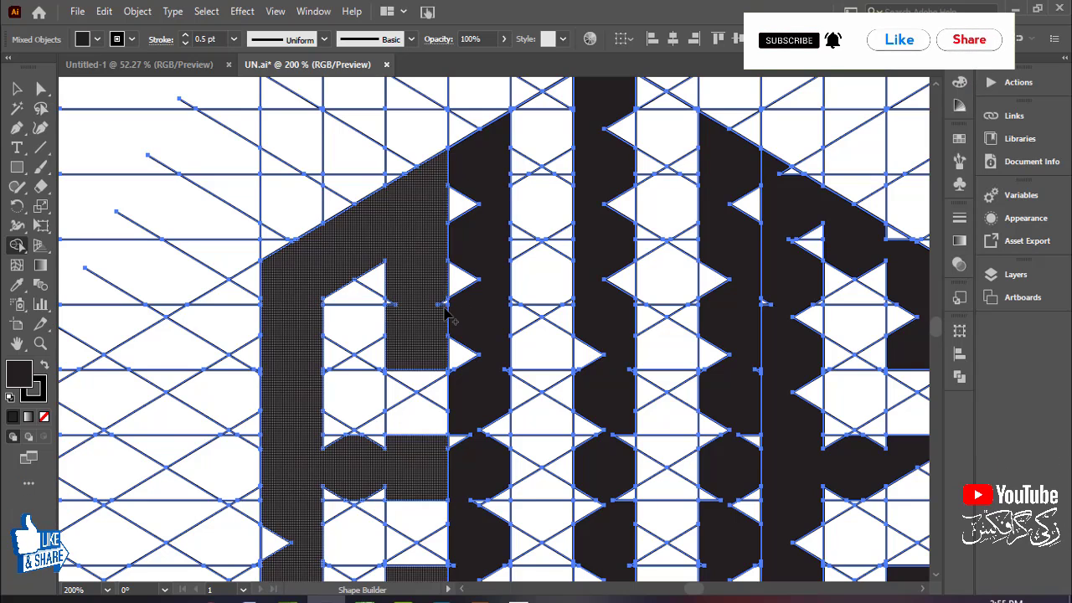
key("ctrl+minus")
key("ctrl+minus")
key("ctrl+minus")
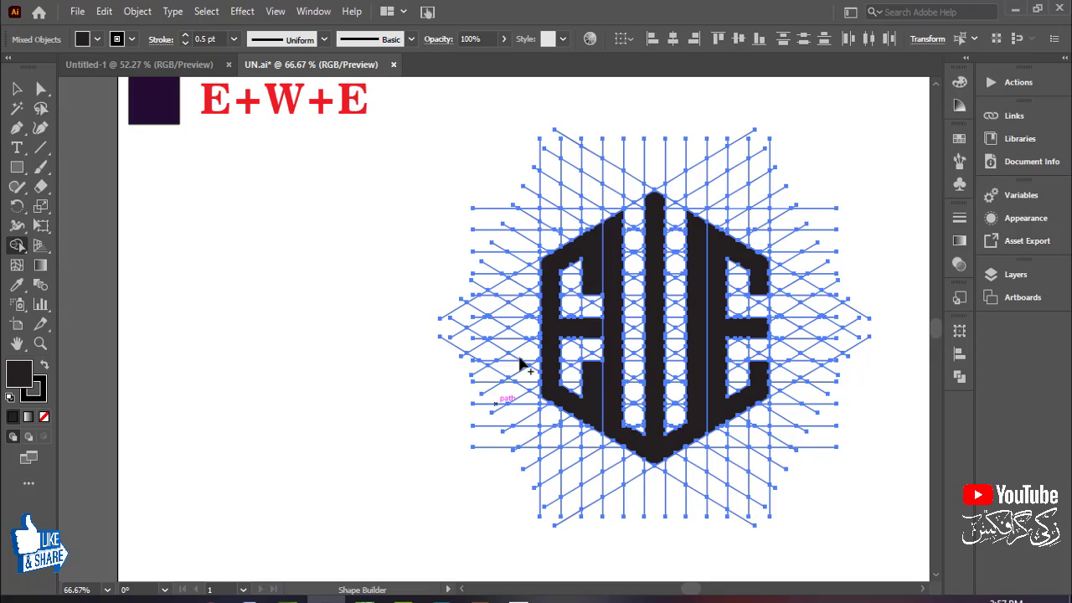
Ungroup the left E from the horizontal grid lines so the letter can be selected alone
right_click(596, 272)
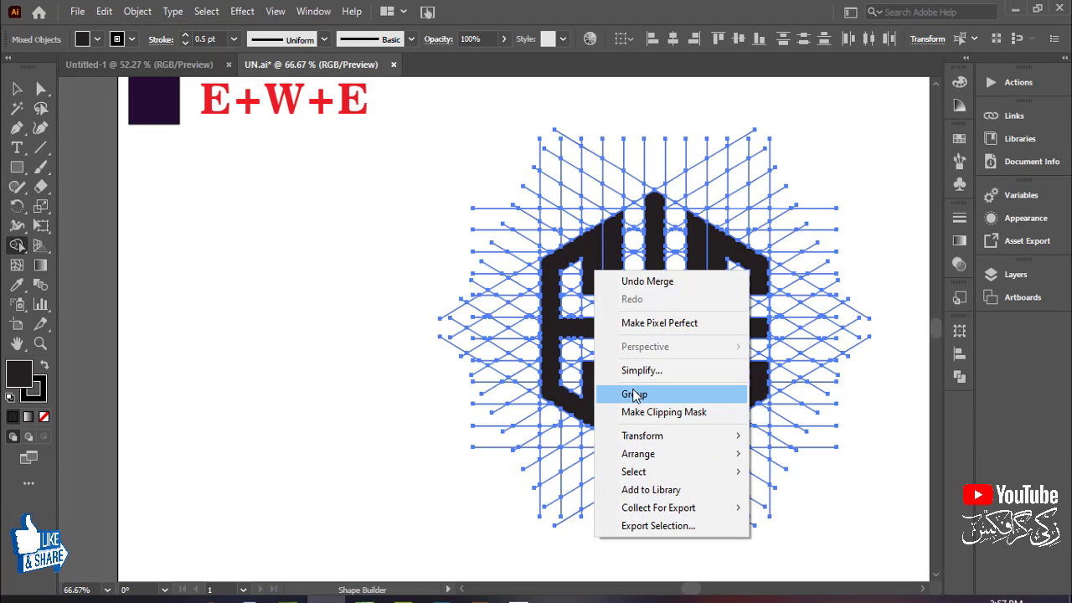
left_click(379, 398)
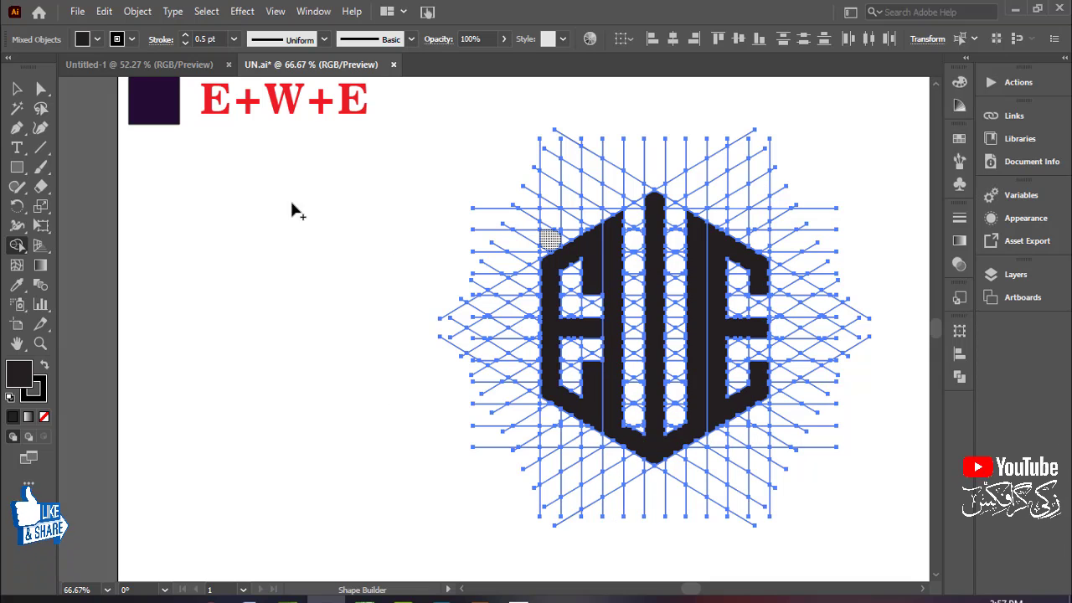
left_click(17, 88)
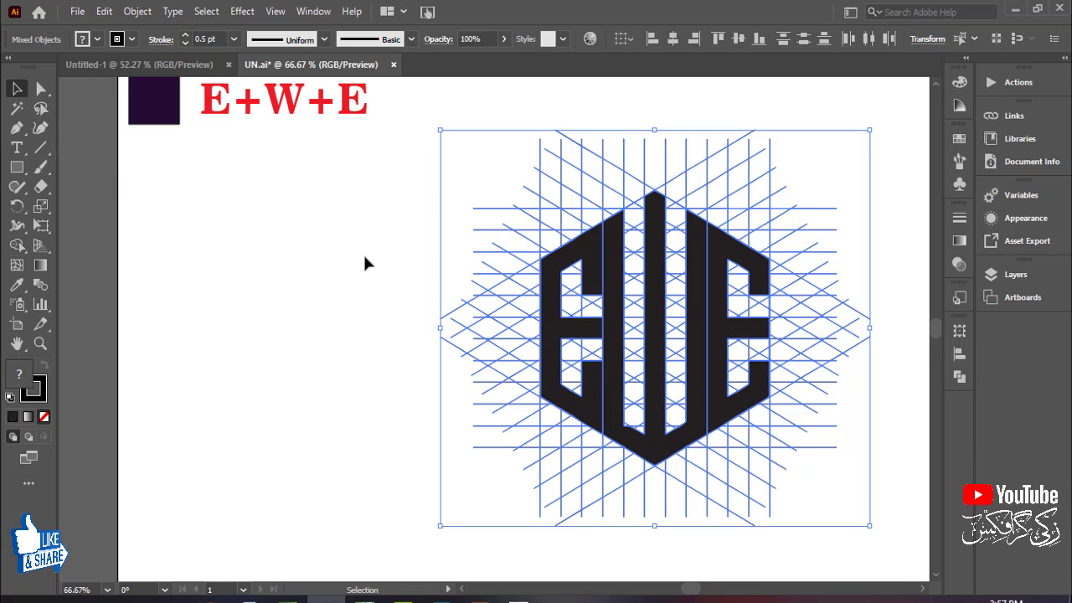
left_click(363, 261)
left_click(590, 273)
right_click(591, 271)
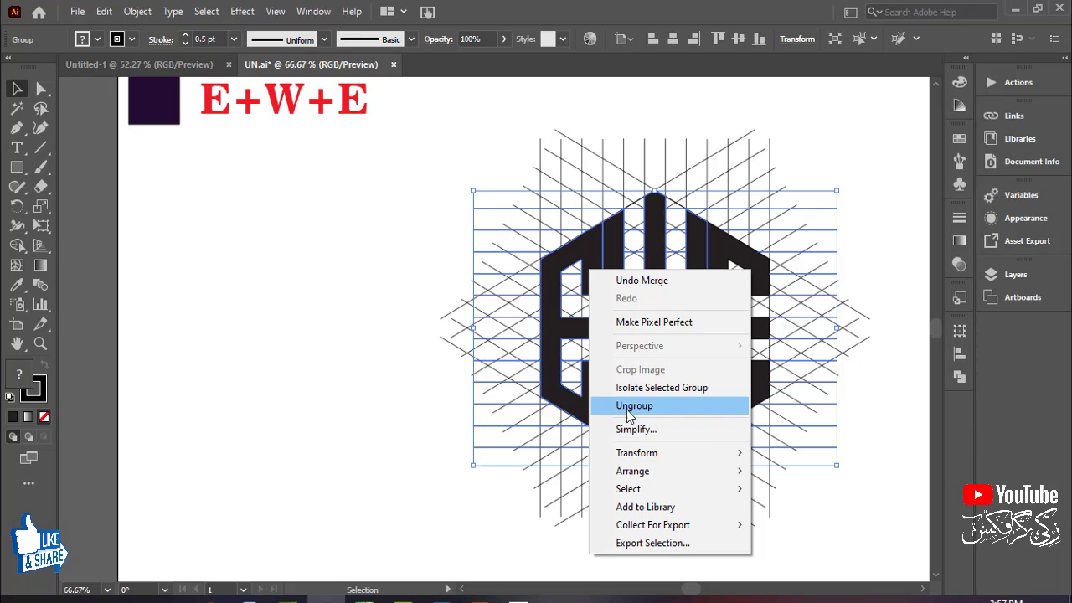
left_click(634, 405)
left_click(374, 284)
left_click(588, 260)
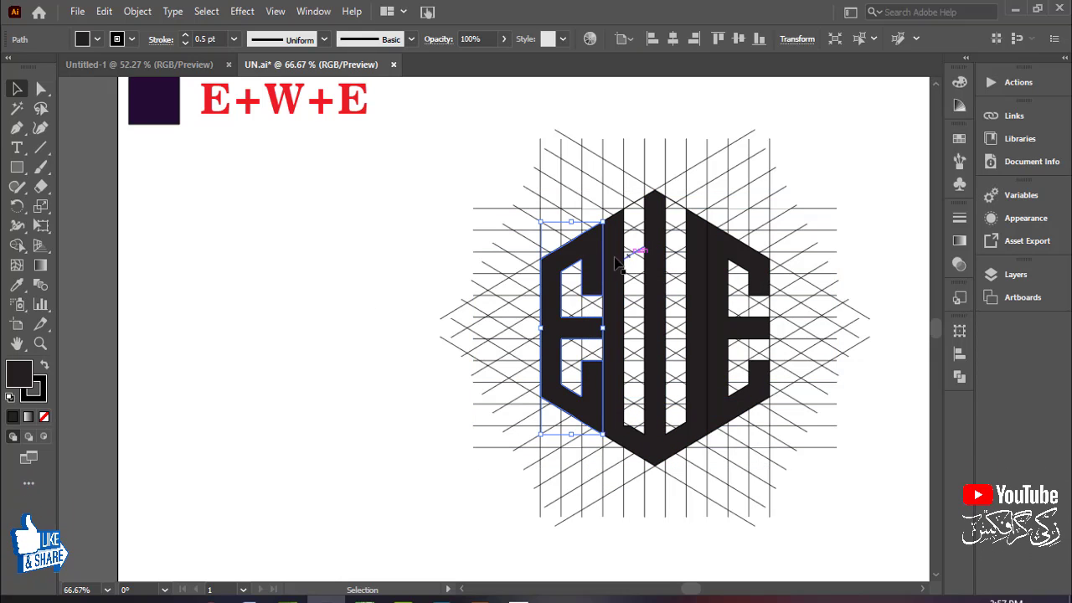
Ungroup the right E from the diagonal grid lines and clear the selection
left_click(741, 266)
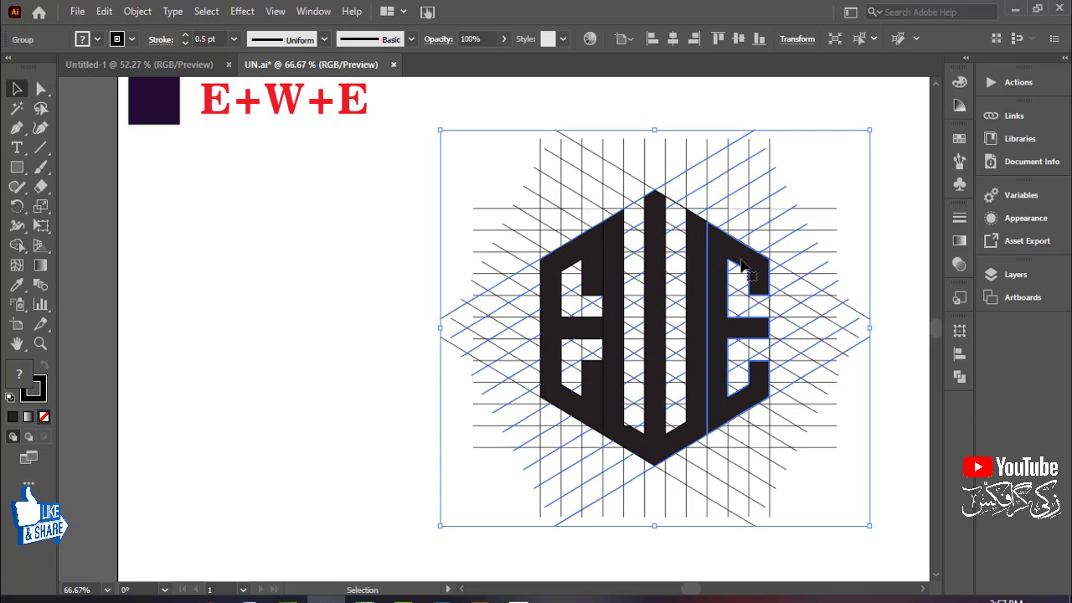
right_click(742, 263)
left_click(794, 395)
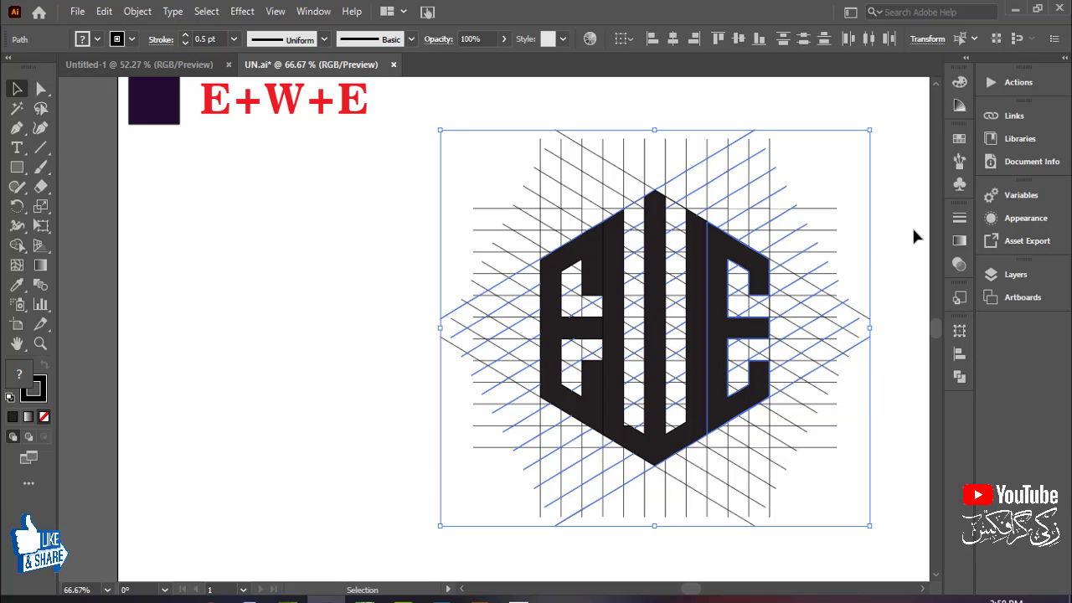
left_click(913, 231)
Select both Es and the W, move them off the grid to the left, and delete the grid lines
left_click(734, 251)
left_click(657, 247, "shift")
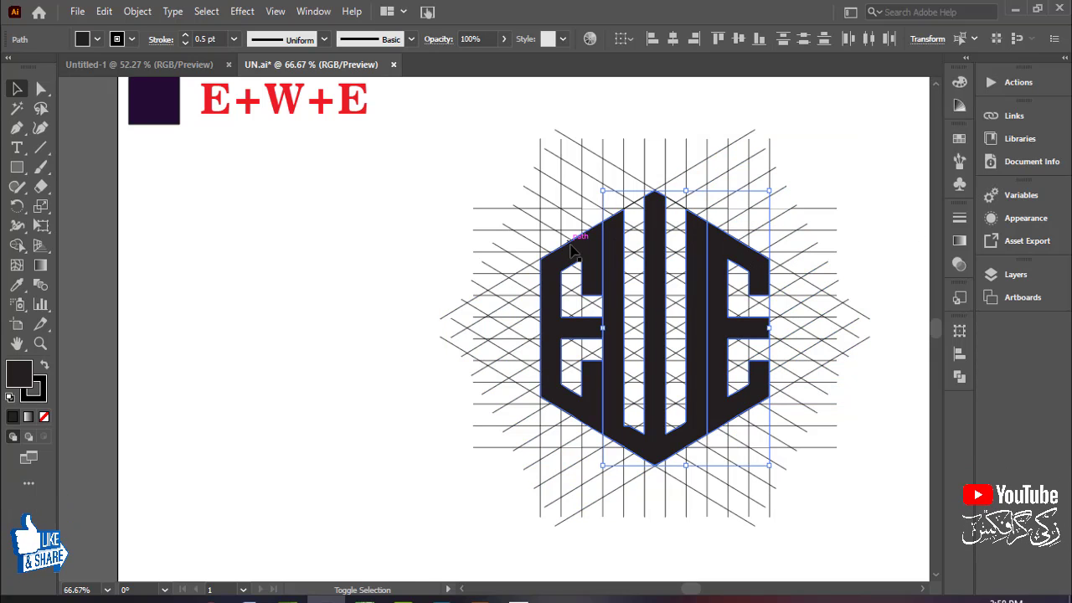
left_click_drag(592, 255, 136, 267)
left_click_drag(423, 151, 834, 461)
key("Delete")
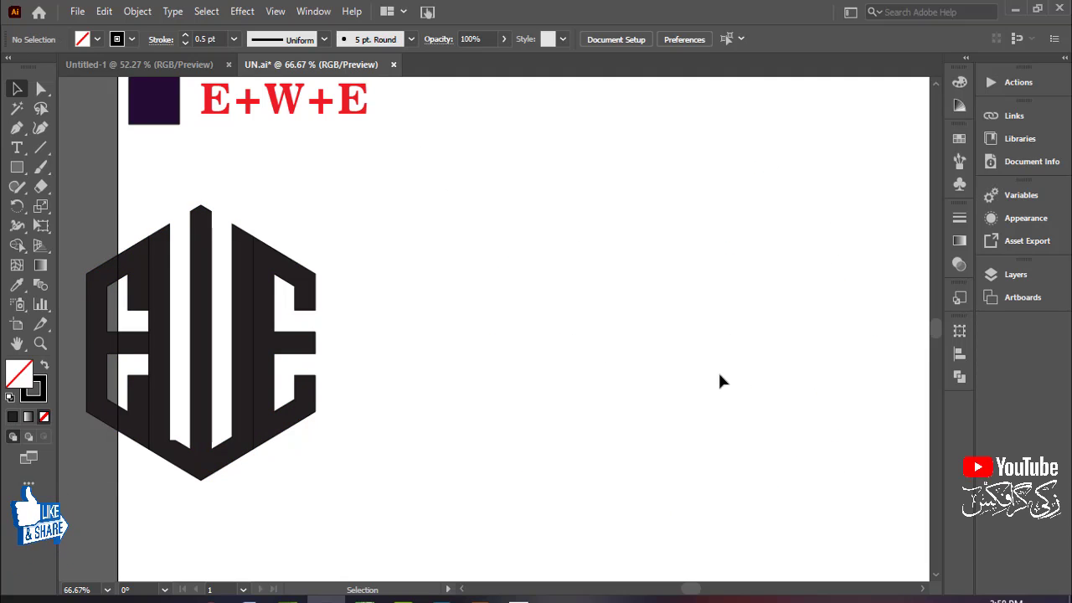
Move the three-letter hexagon monogram from the artboard's left edge toward its middle
left_click_drag(330, 210, 67, 313)
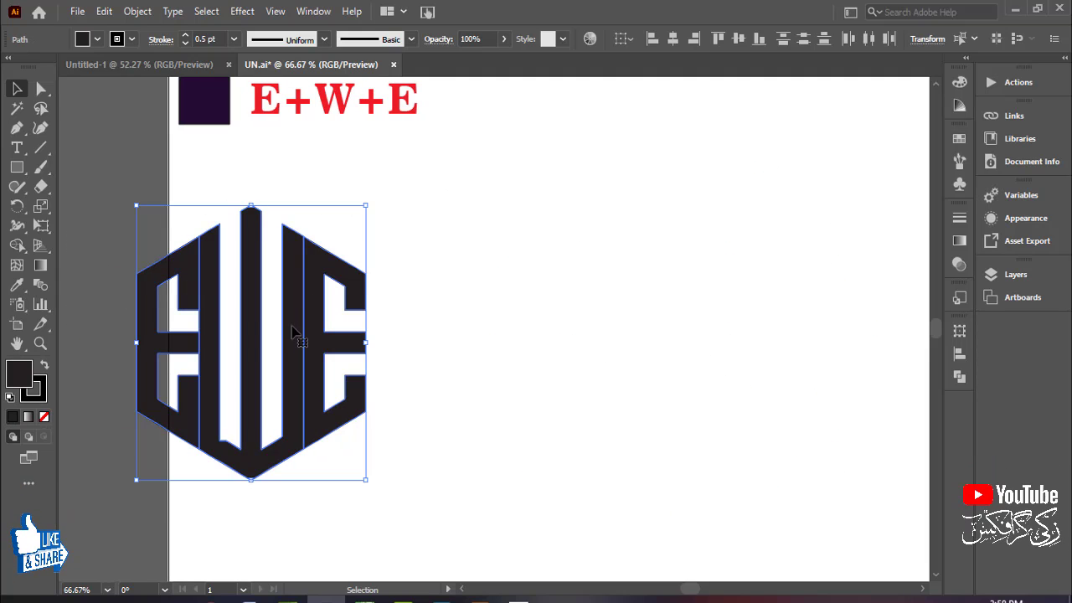
left_click_drag(293, 333, 567, 332)
left_click(760, 315)
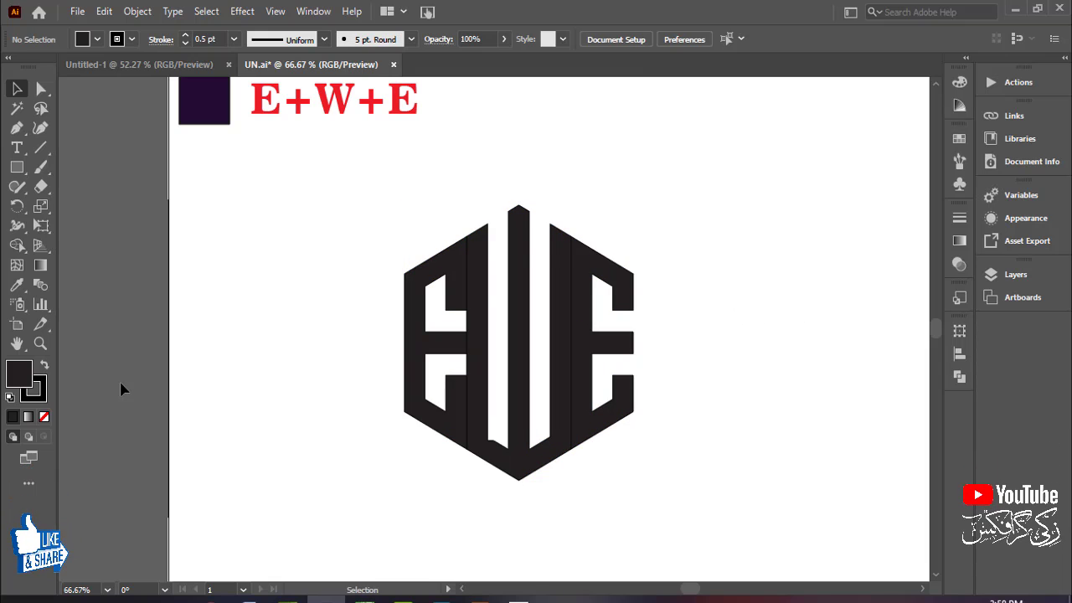
left_click(581, 374)
key("space")
left_click_drag(726, 357, 665, 360)
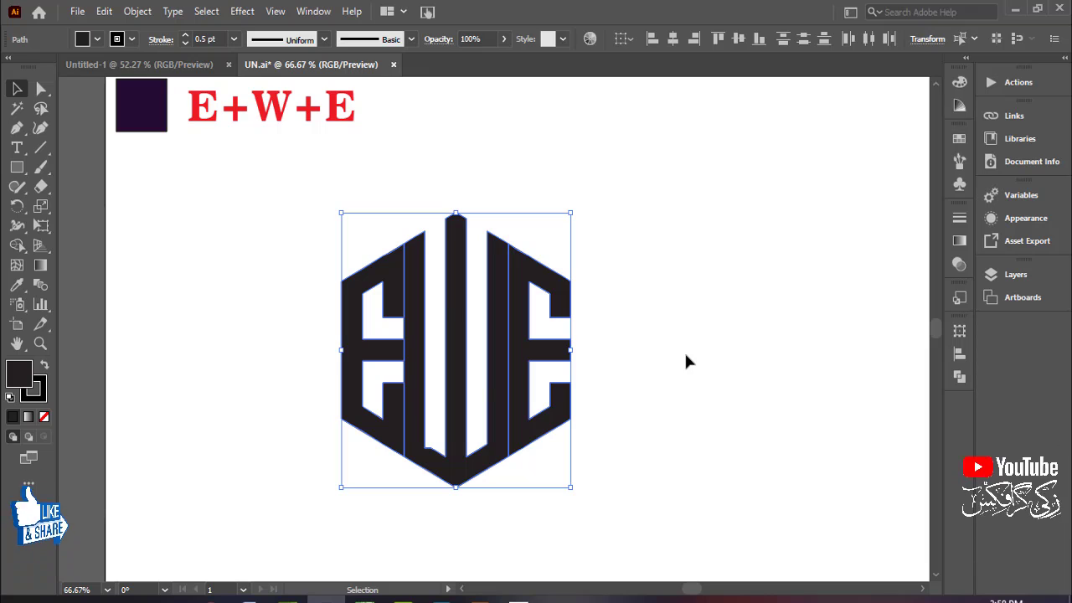
left_click(693, 344)
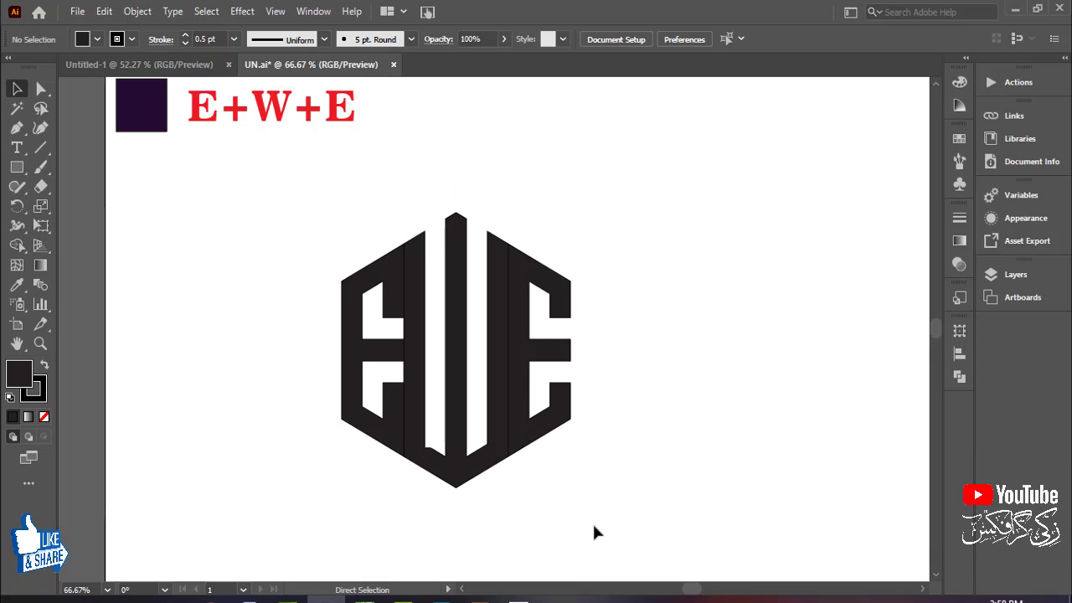
Undo the monogram moves and the grid deletion, back to the letters lying on the line grid
key("ctrl+plus")
left_click_drag(598, 476, 628, 348)
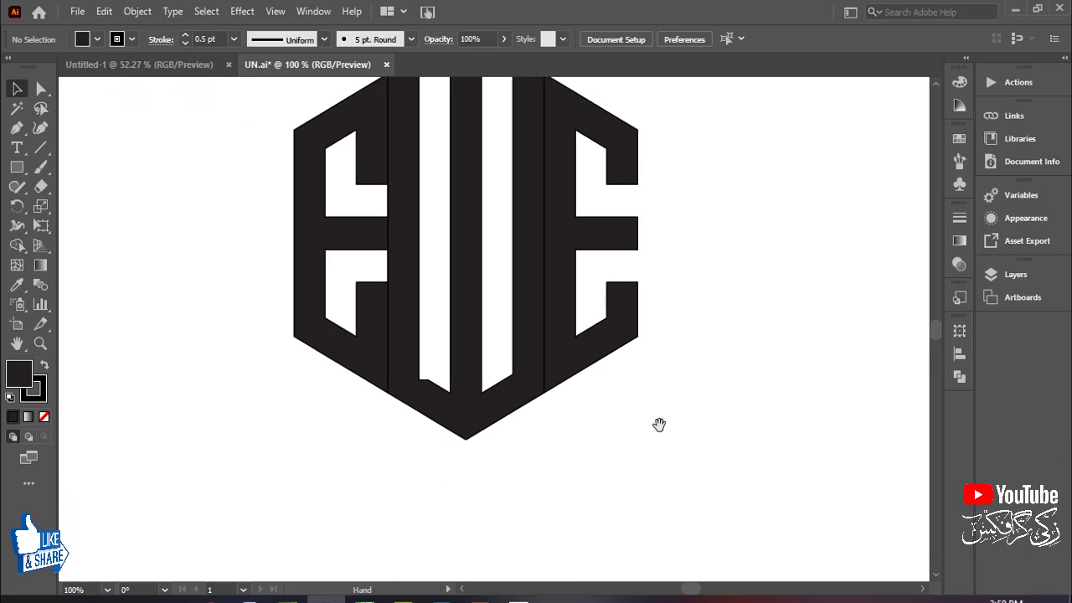
key("ctrl+z")
key("ctrl+z")
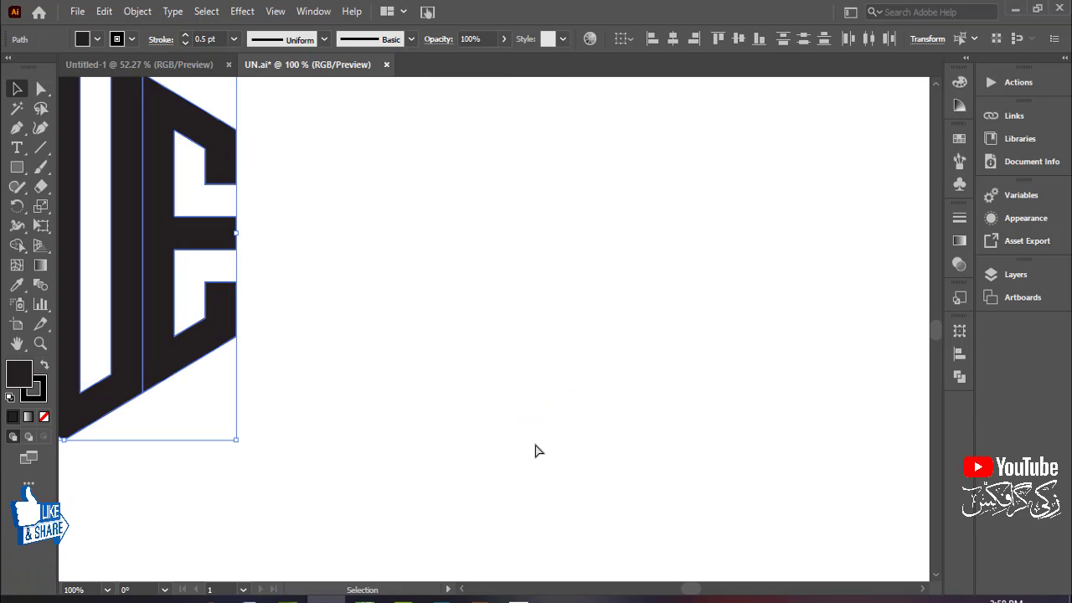
key("ctrl+minus")
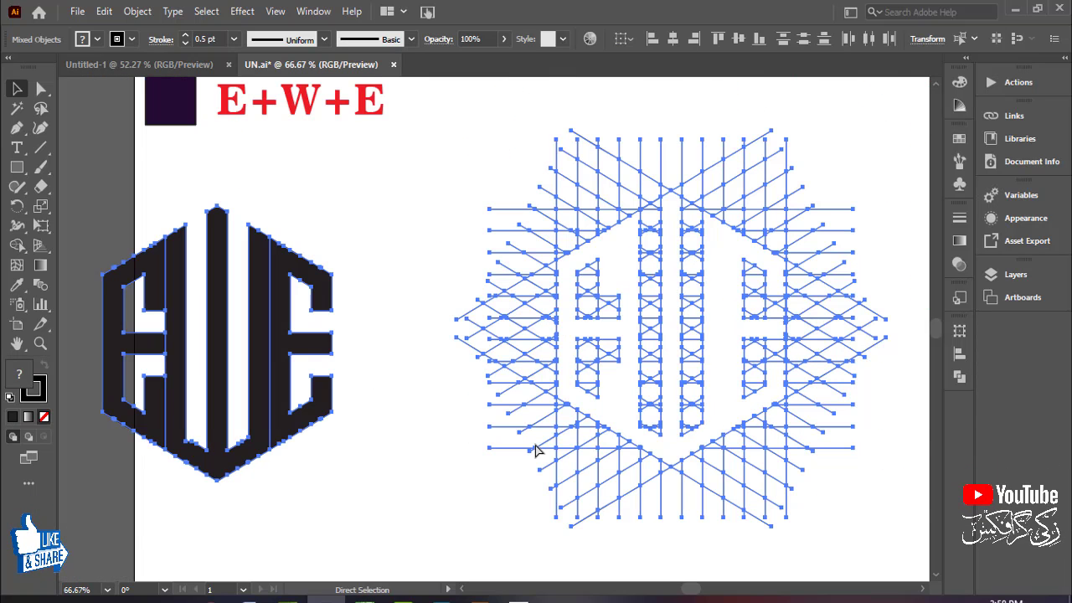
key("ctrl+shift+z")
key("ctrl+shift+z")
Select all artwork and merge the leftover sliver at the W's lower-left inner corner into the W with Shape Builder
key("ctrl+plus")
key("ctrl+plus")
key("ctrl+plus")
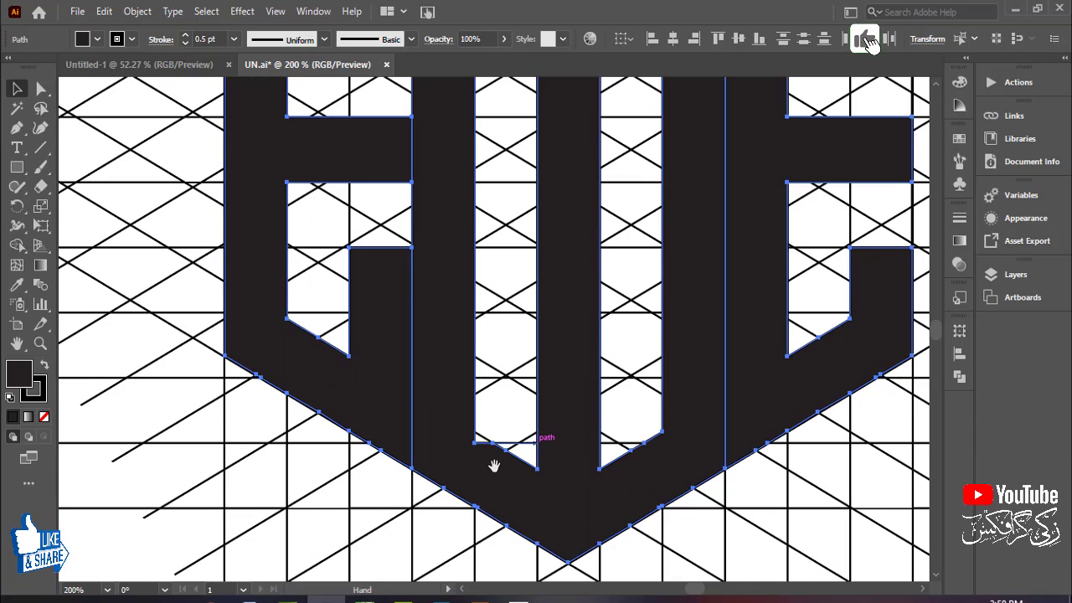
key("ctrl+a")
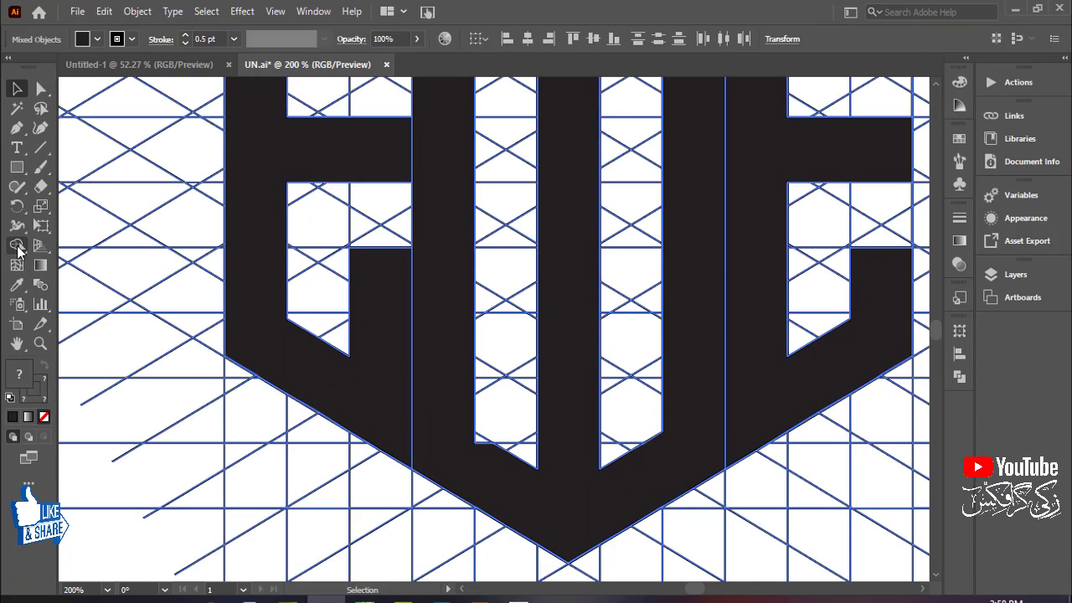
left_click(17, 245)
left_click(469, 446)
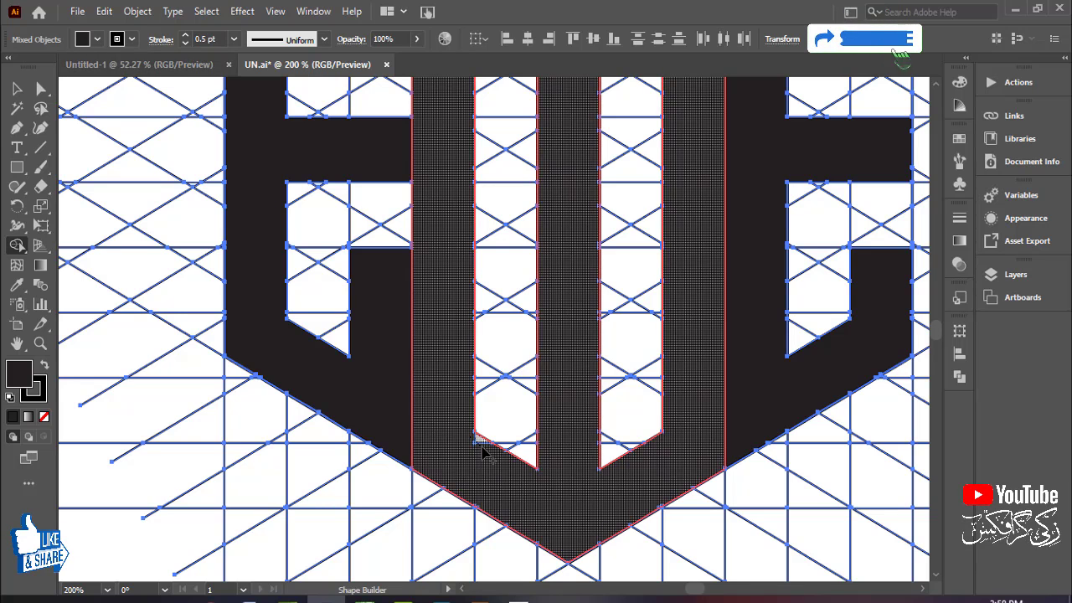
left_click(18, 90)
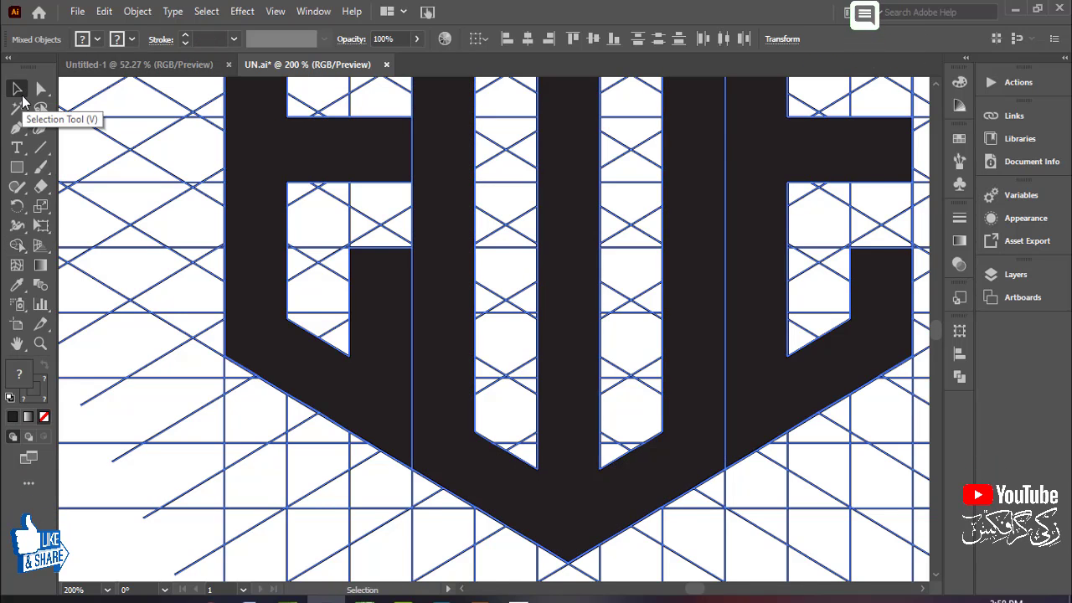
key("ctrl+minus")
key("ctrl+minus")
key("ctrl+minus")
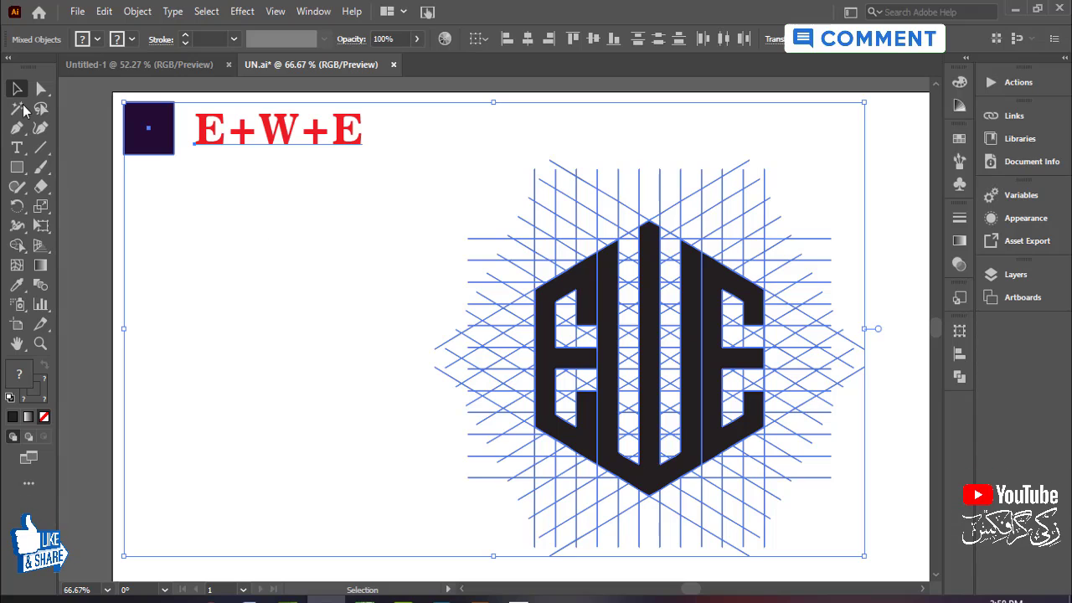
Select the left E, the W and the right E together and move them left, clear of the grid
left_click(339, 278)
left_click(591, 308)
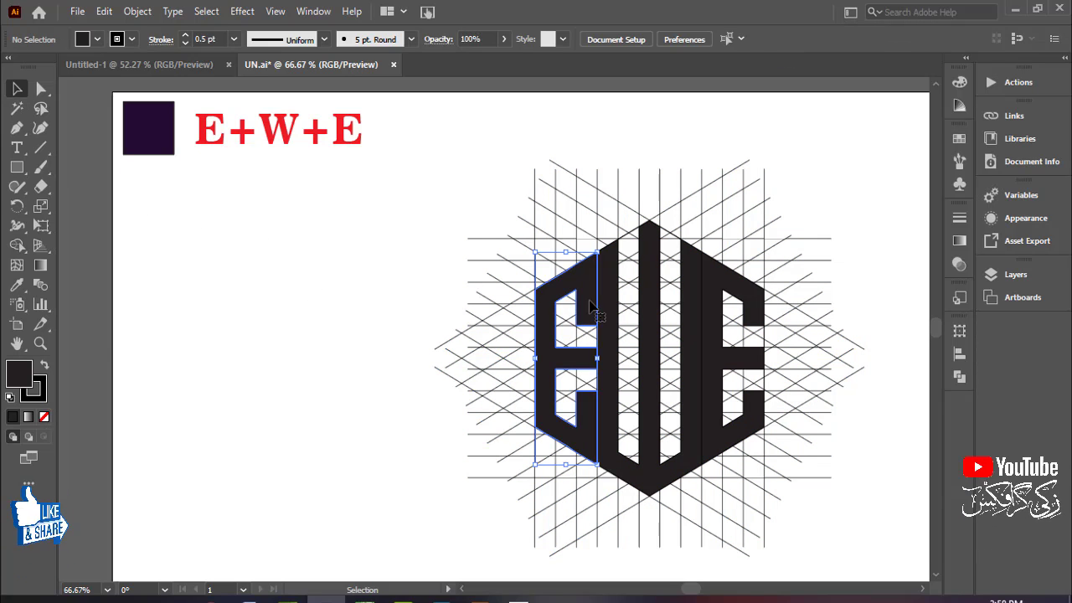
left_click(704, 315, "shift")
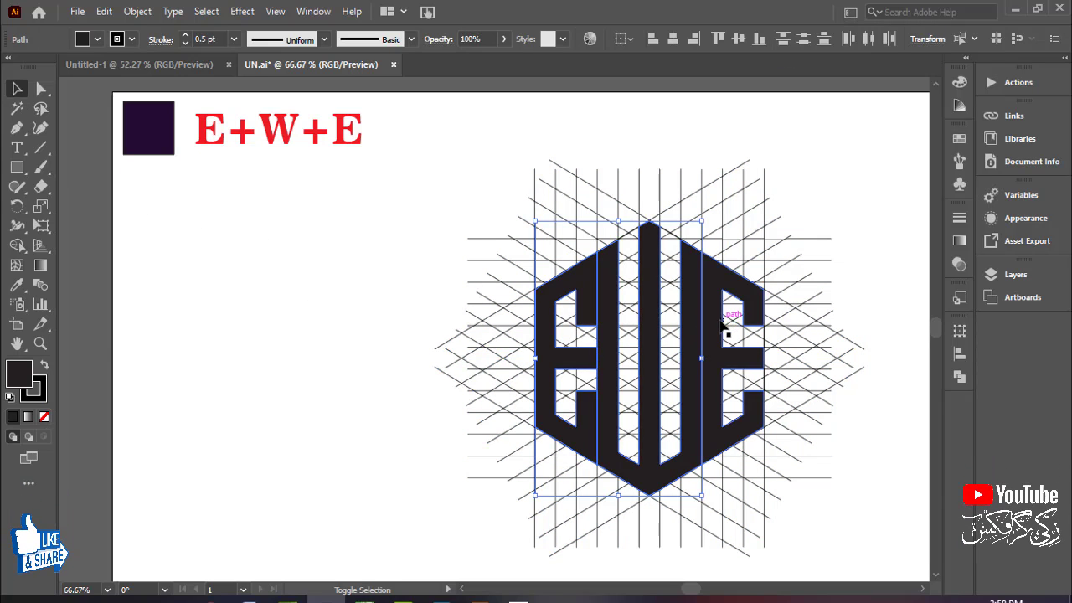
left_click(721, 325, "shift")
left_click_drag(720, 325, 224, 328)
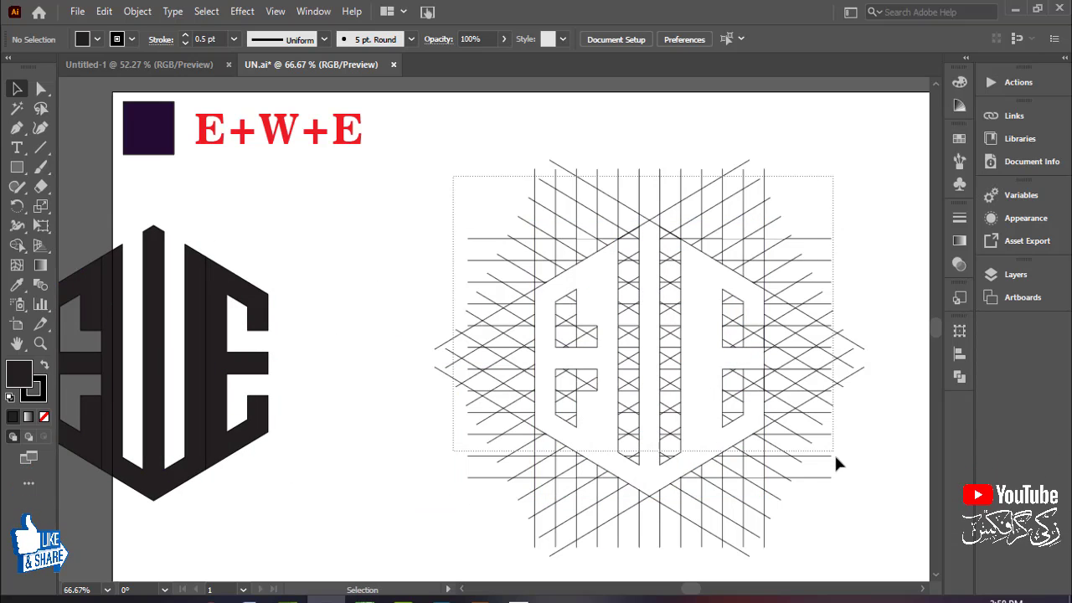
Delete all the grid lines, including the stray segments left near the lower part of the grid
left_click_drag(838, 464, 817, 452)
key("Delete")
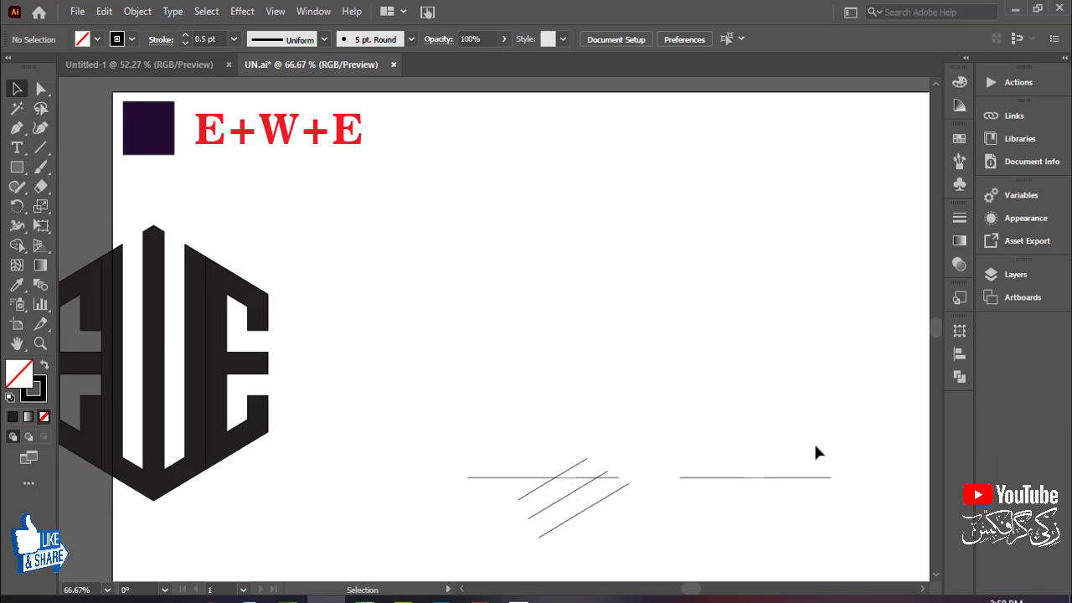
left_click_drag(590, 469, 833, 526)
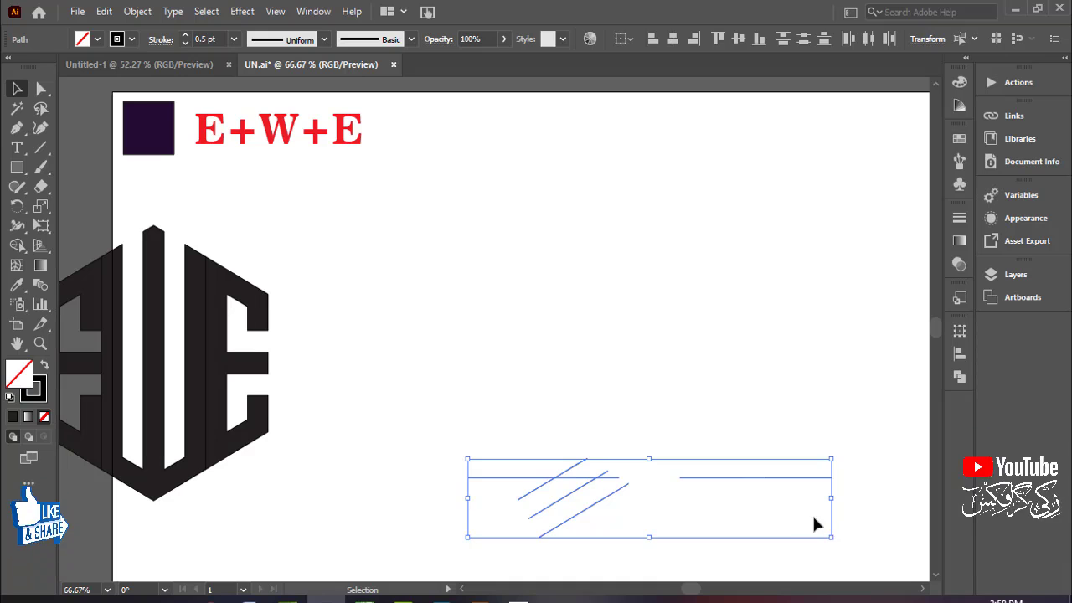
key("Delete")
Select the three letters and move the monogram to the middle of the artboard
left_click_drag(401, 270, 578, 320)
left_click_drag(809, 402, 717, 387)
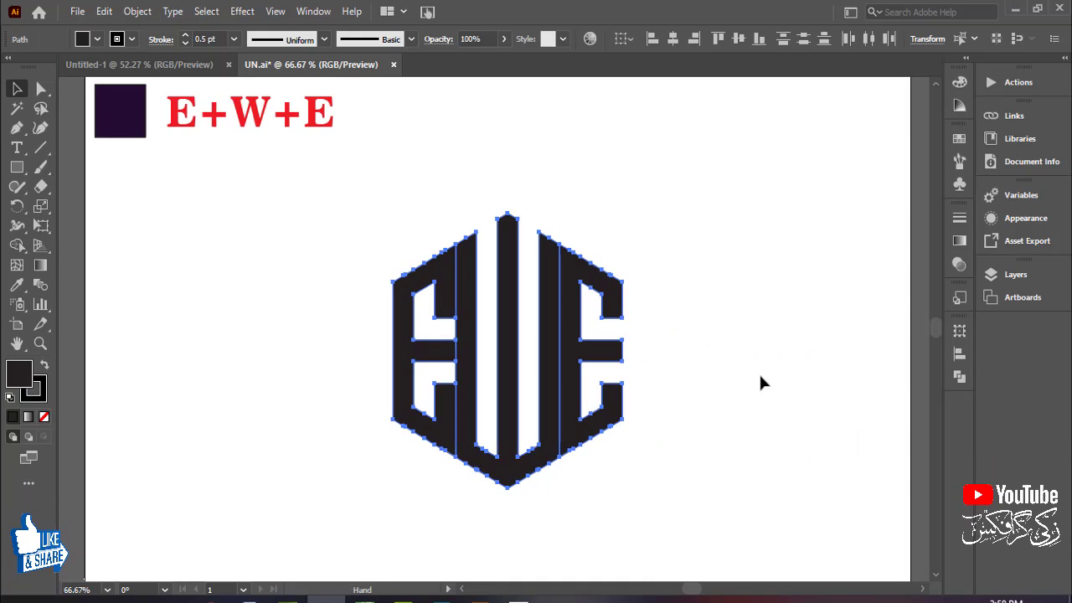
Nudge the right E away from the W to open a narrow vertical gap between the two letters
left_click(762, 379)
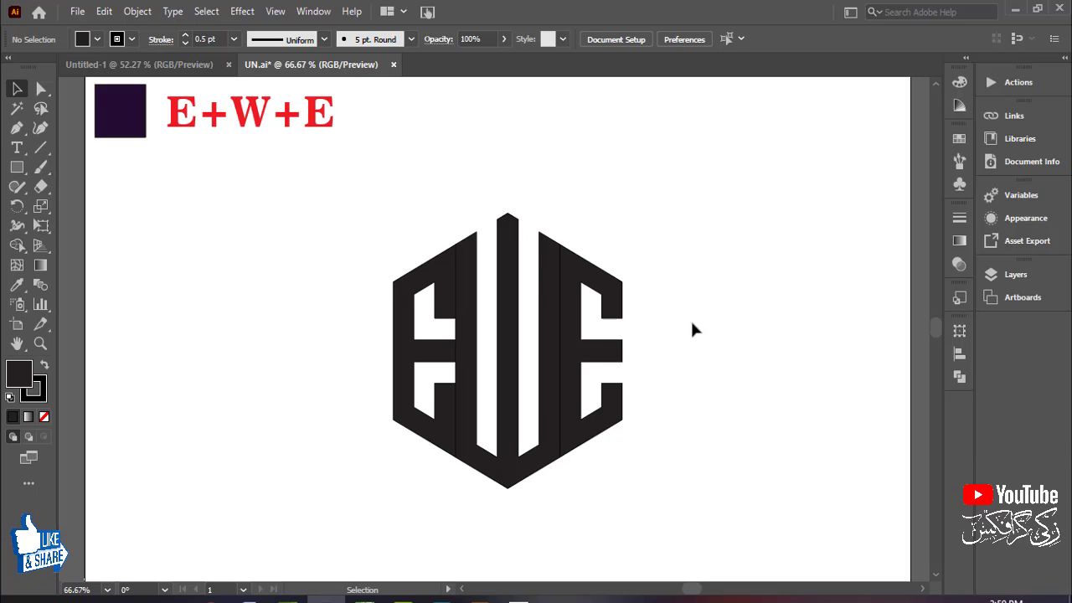
left_click(618, 360)
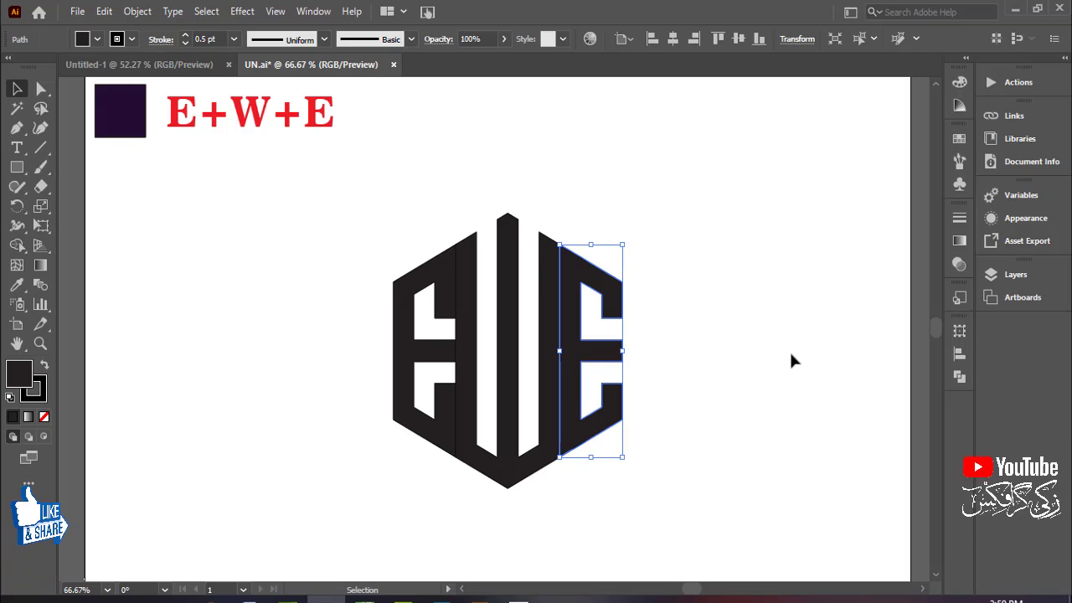
key("Right")
key("Right")
key("Right")
key("Right")
key("Right")
key("Right")
key("Right")
key("Right")
key("Right")
key("Right")
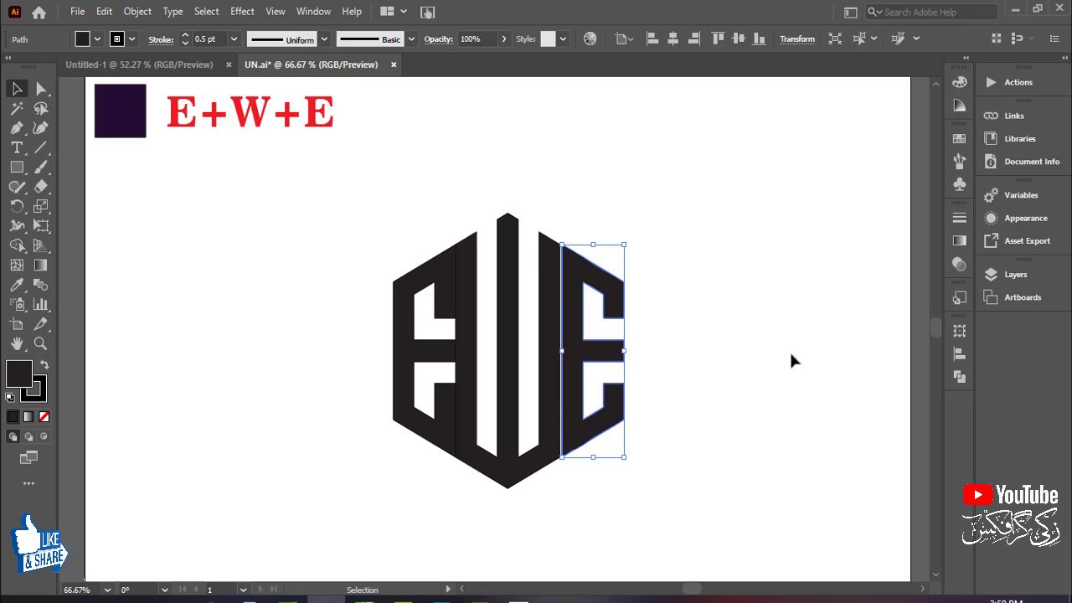
key("Right")
key("Right")
key("Right")
key("Right")
key("Right")
key("Right")
key("Right")
key("Right")
key("Right")
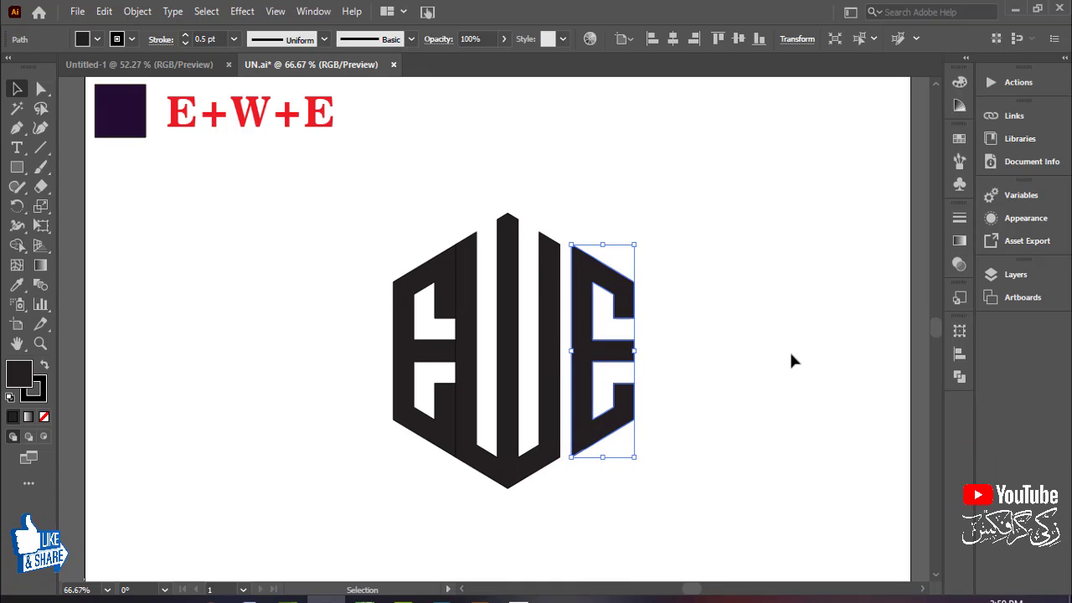
Nudge the left E away from the W until its gap matches the one beside the right E
left_click(446, 275)
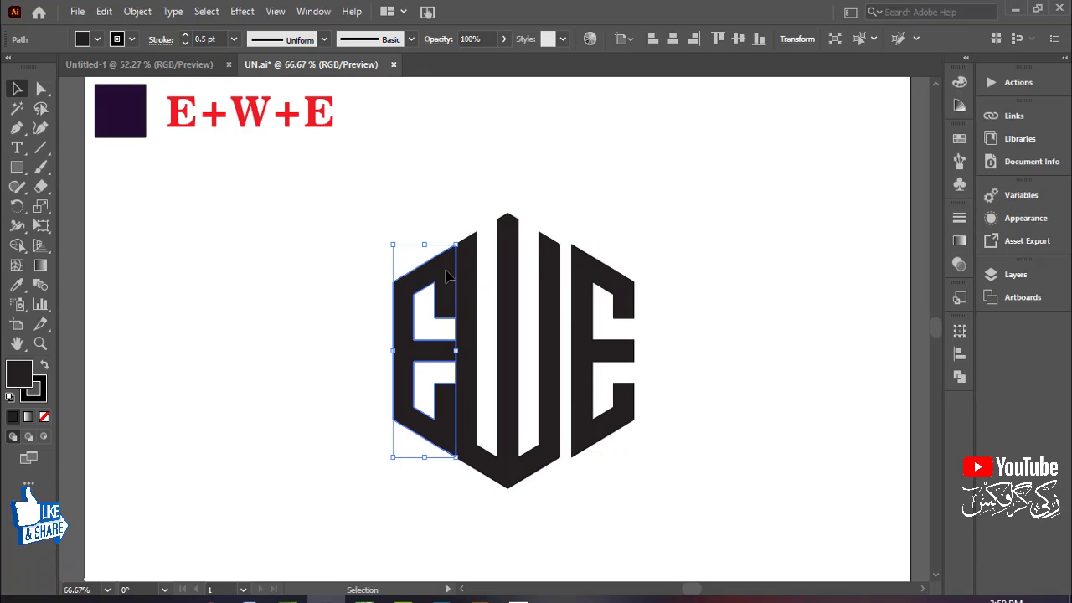
key("Left")
key("Left")
key("Left")
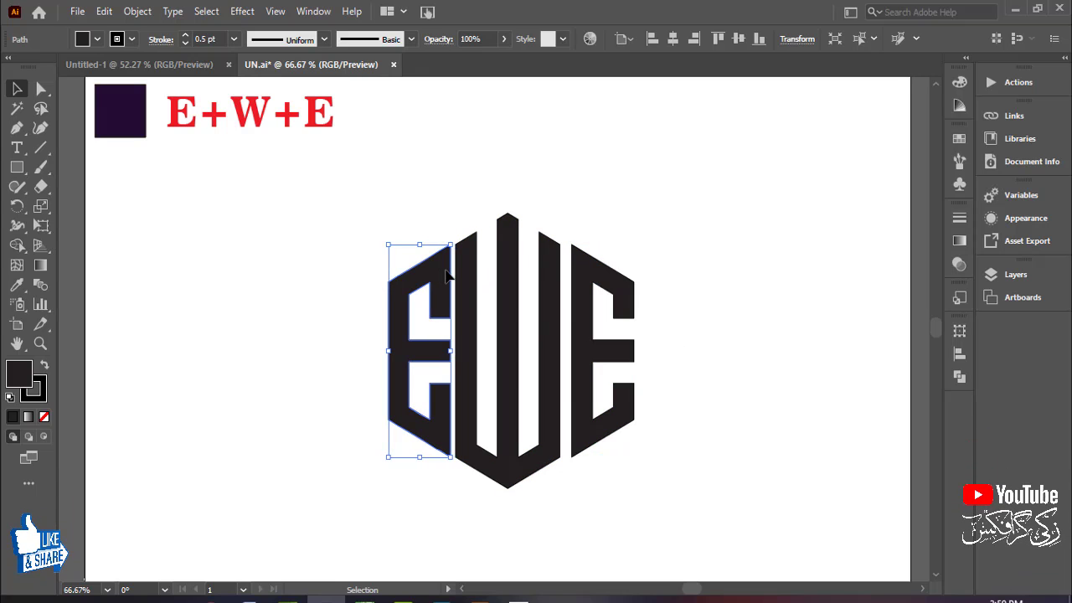
key("Left")
key("Left")
key("Left")
key("Left")
key("Left")
key("Left")
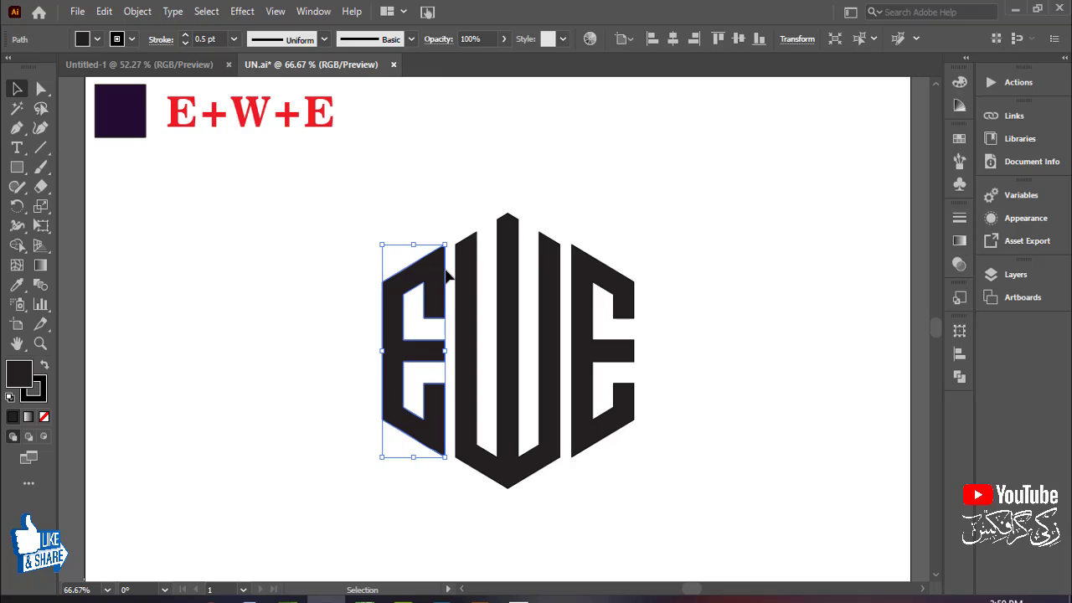
left_click(690, 232)
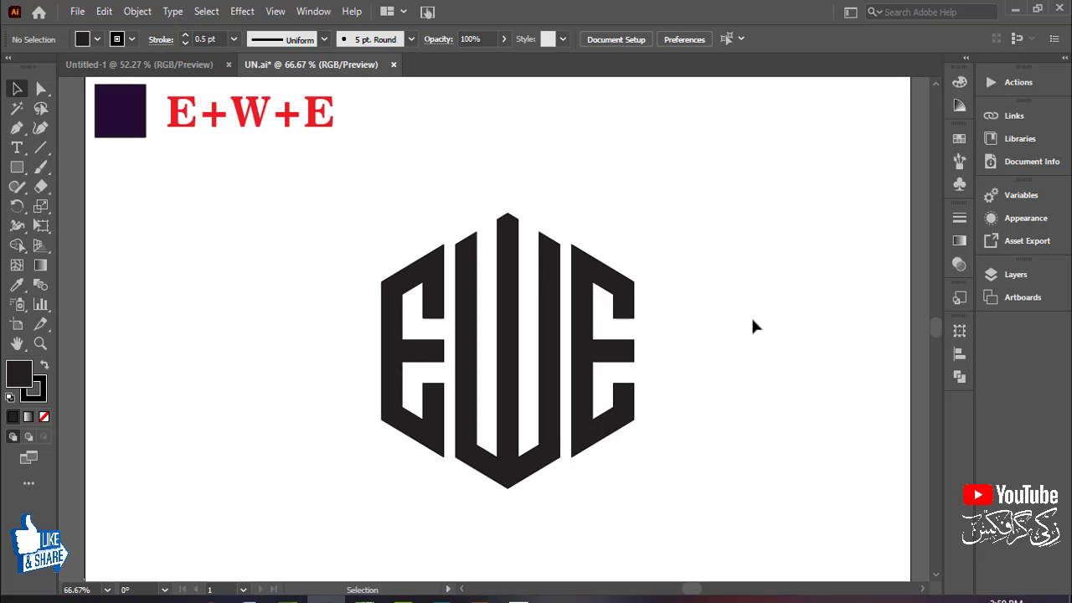
Enlarge the dark purple square into a background rectangle that covers the whole artboard
key("ctrl+minus")
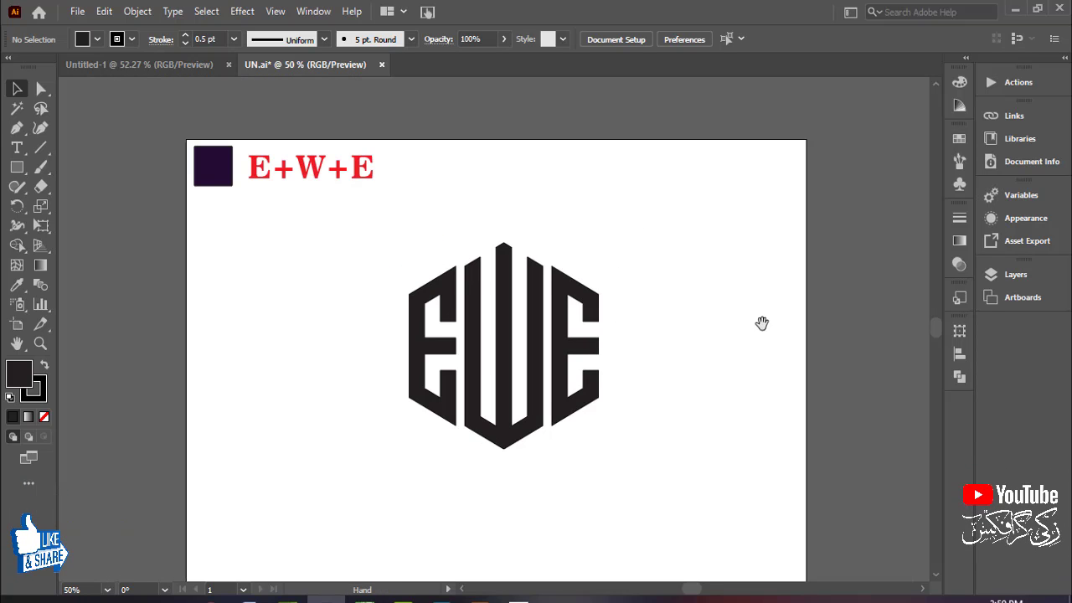
left_click_drag(742, 365, 783, 333)
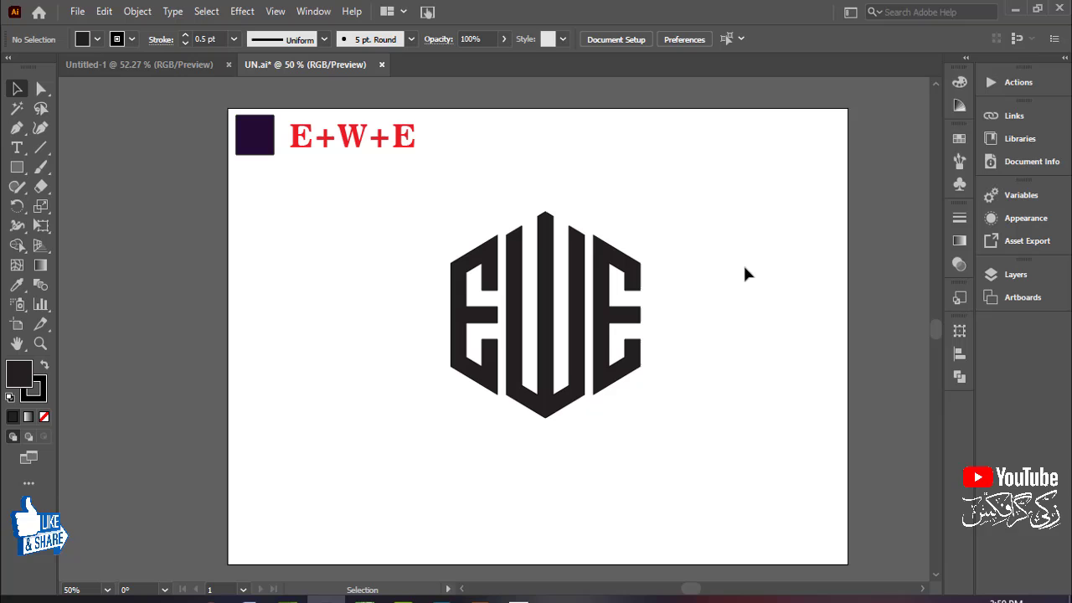
left_click(248, 138)
left_click_drag(255, 138, 255, 139)
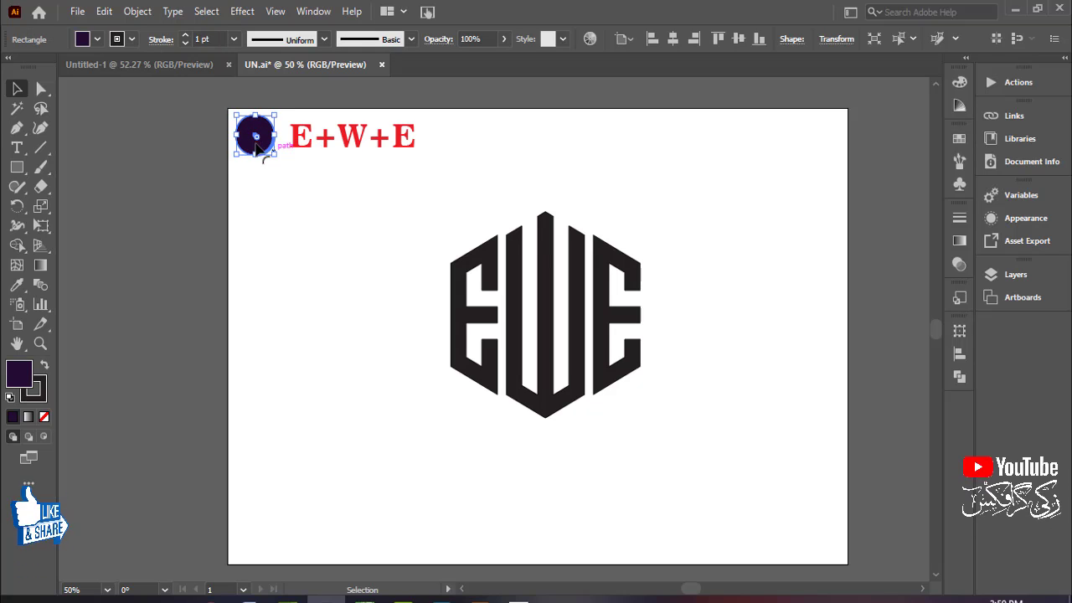
key("ctrl+z")
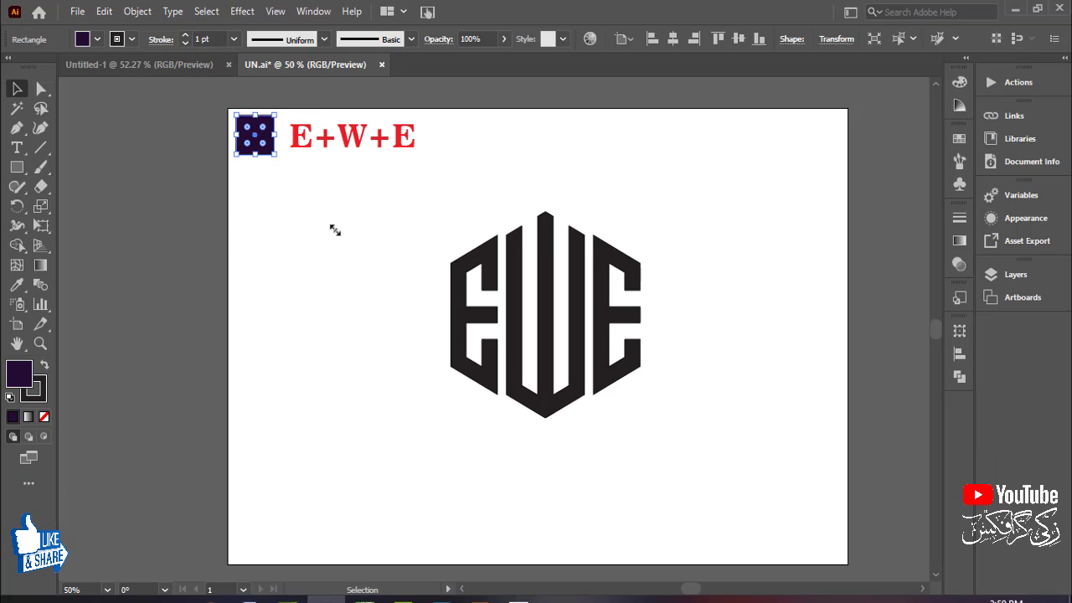
left_click_drag(335, 230, 340, 236)
mouse_move(296, 201)
left_mouse_down()
mouse_move(283, 196)
mouse_move(294, 201)
left_mouse_up()
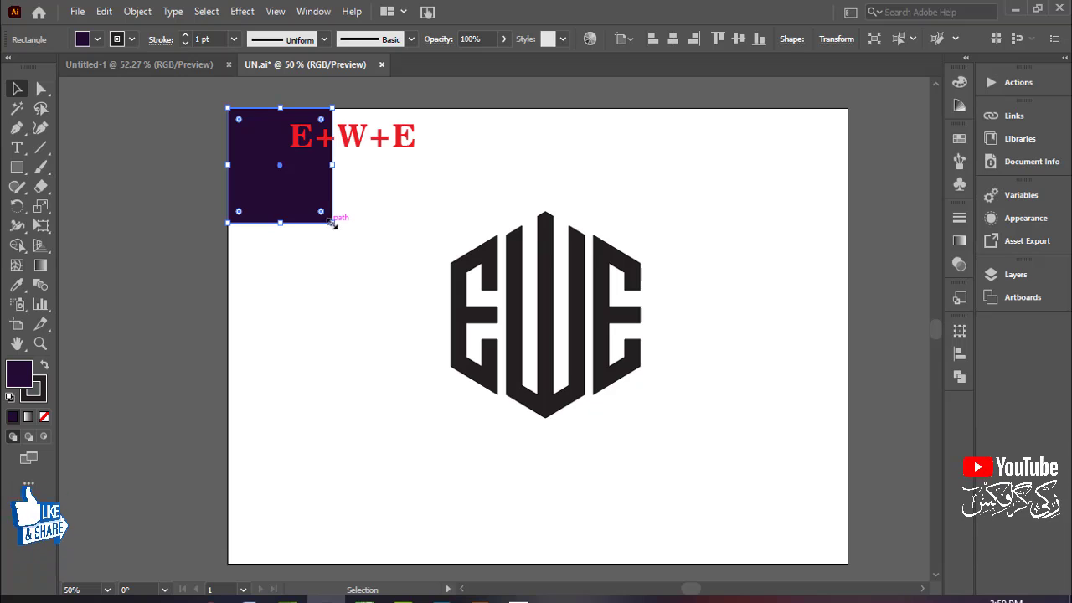
left_click_drag(333, 223, 849, 552)
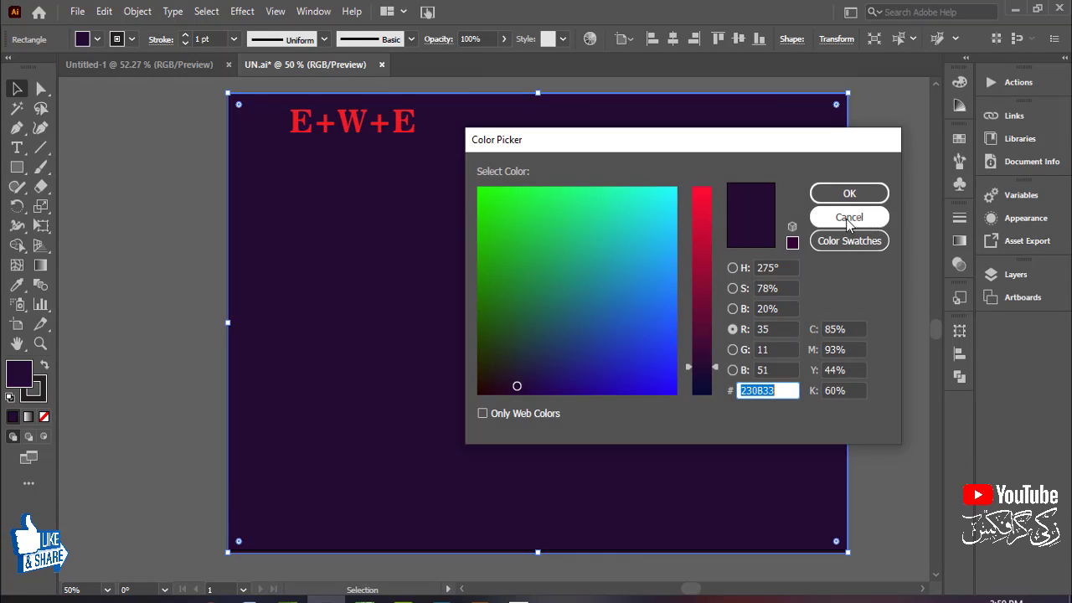
Change the background rectangle's fill to navy, hex 070B33
left_click(848, 218)
double_click(20, 377)
left_click(706, 390)
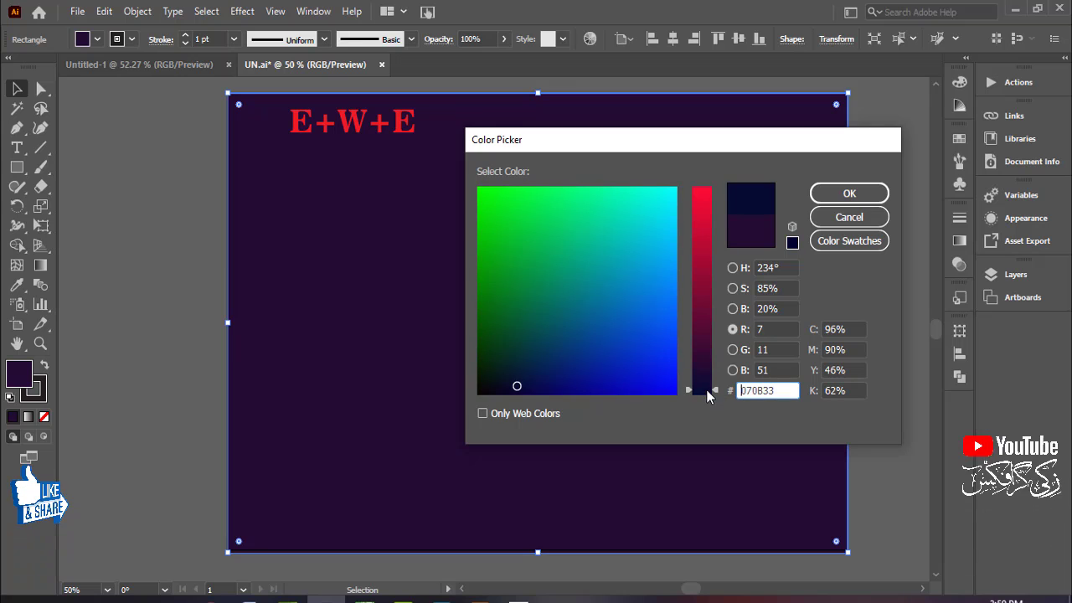
left_click(844, 194)
left_click(186, 230)
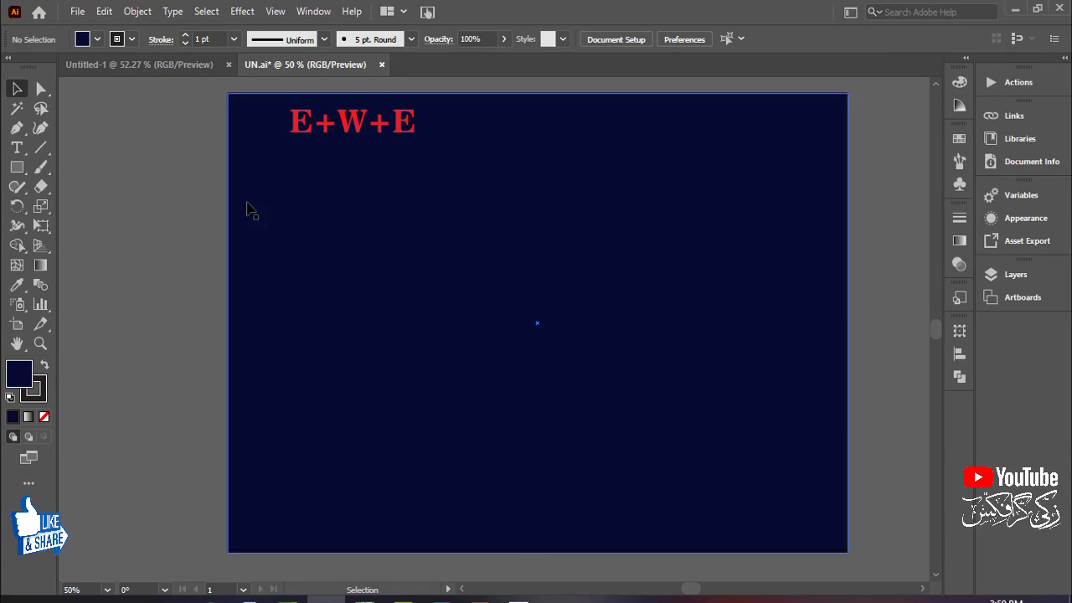
Arrange the navy rectangle behind the three monogram letters
right_click(404, 250)
left_click(687, 373)
right_click(688, 373)
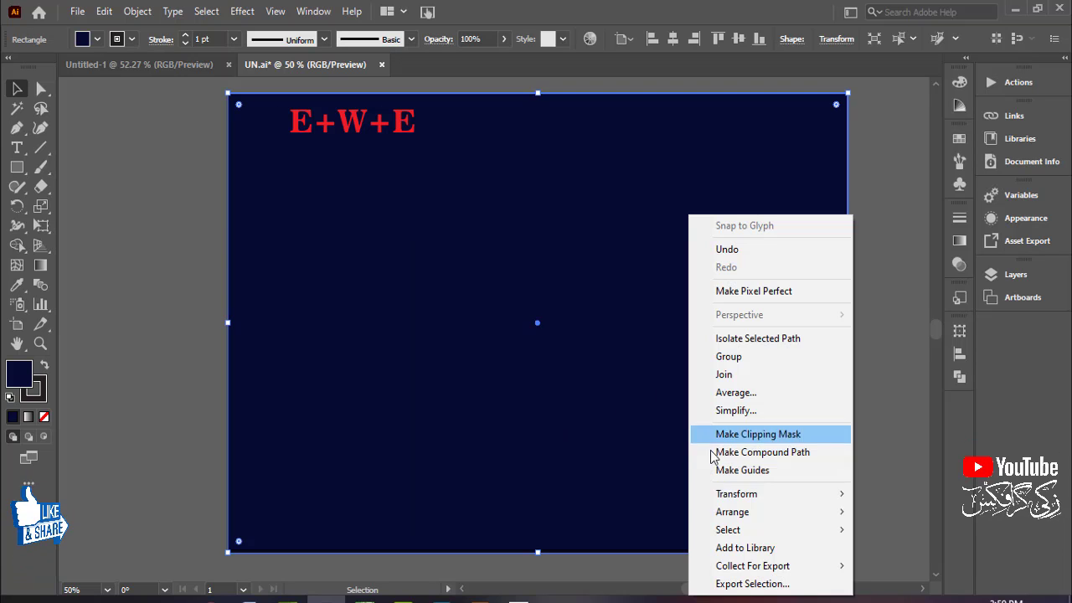
mouse_move(826, 518)
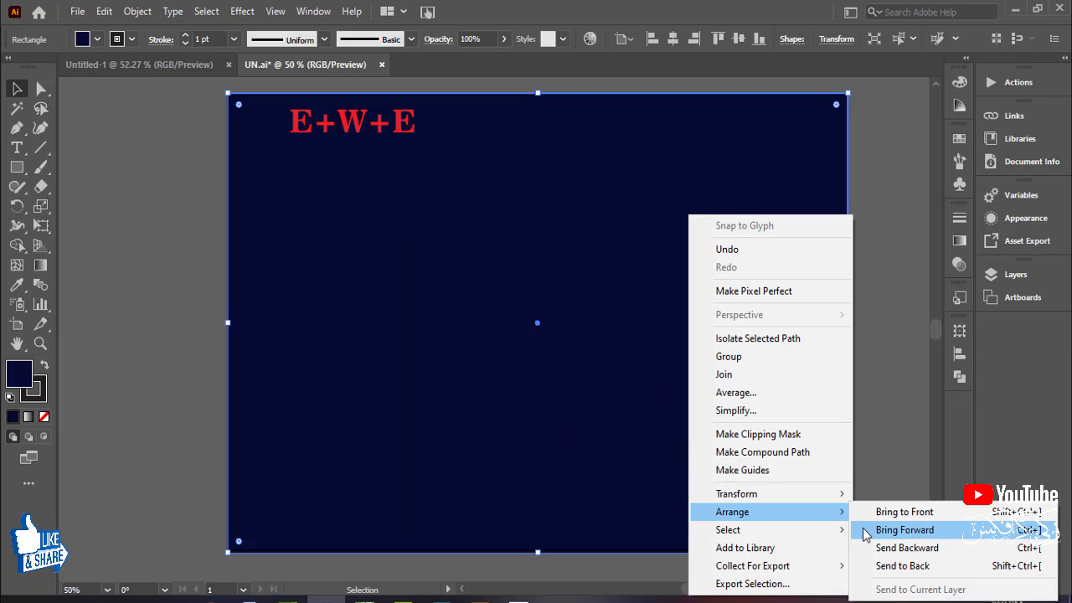
left_click(890, 548)
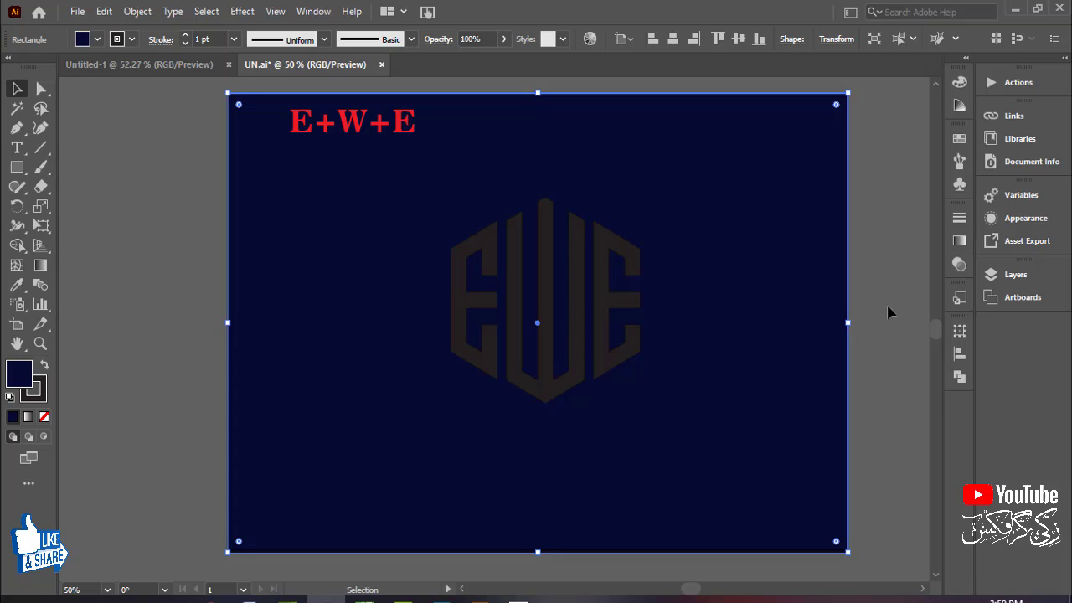
Lock the navy background rectangle so that only the artwork above it can be selected
left_click(137, 11)
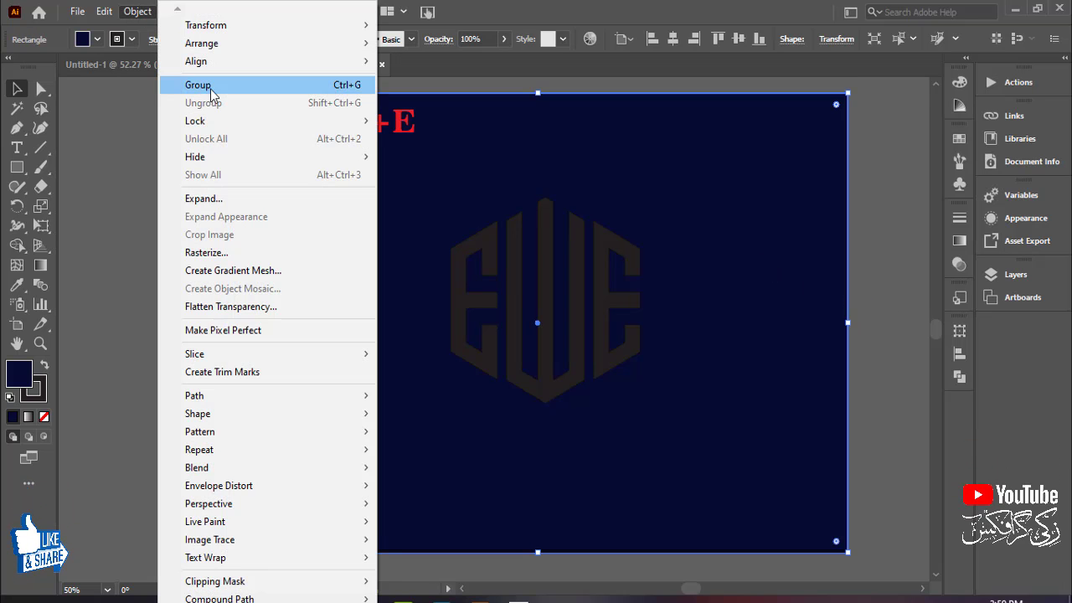
mouse_move(307, 124)
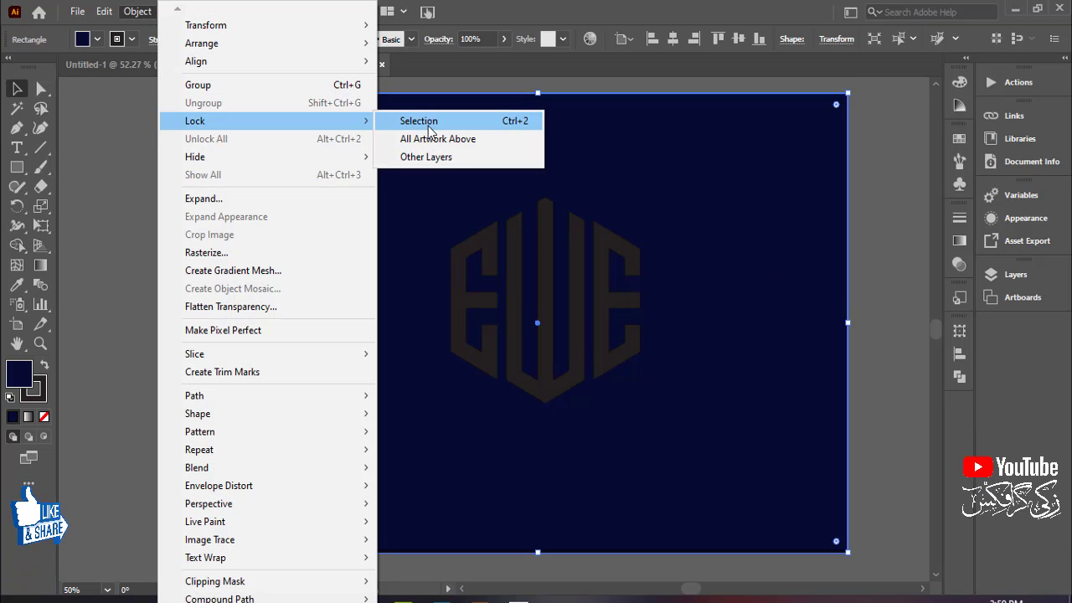
left_click(428, 125)
left_click_drag(349, 159, 423, 171)
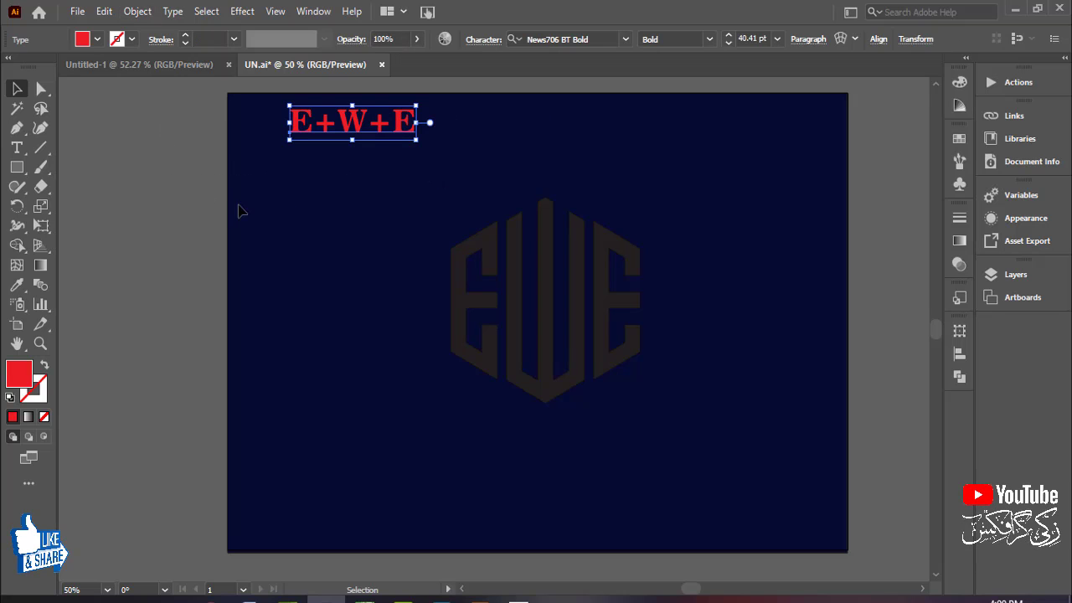
left_click(702, 213)
Group the left E, the W and the right E and move the group to the centre of the background
left_click(552, 295)
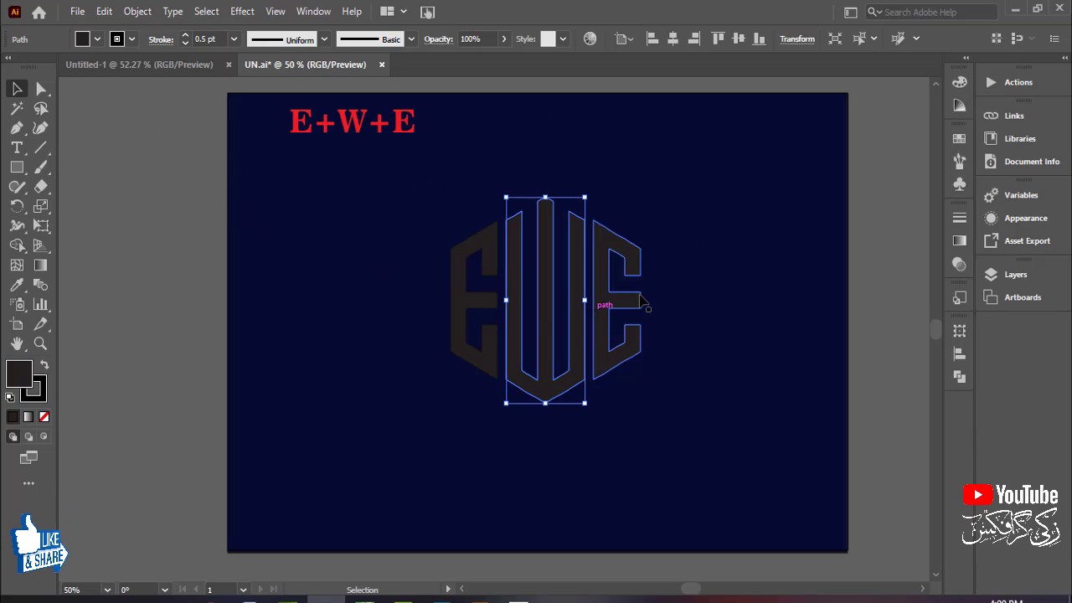
left_click_drag(669, 240, 390, 314)
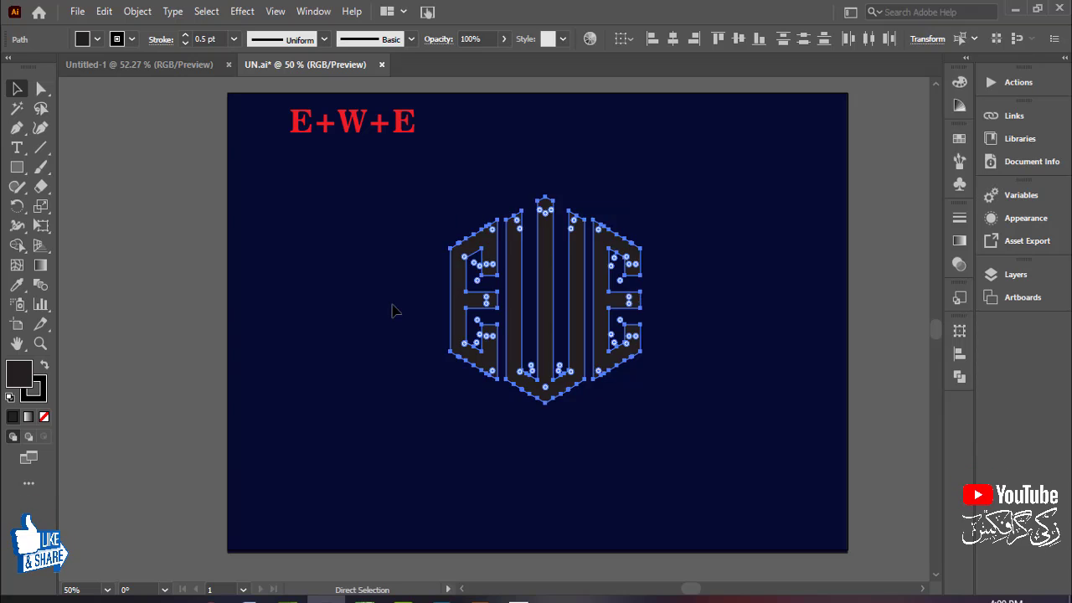
key("ctrl+g")
left_click_drag(563, 302, 554, 324)
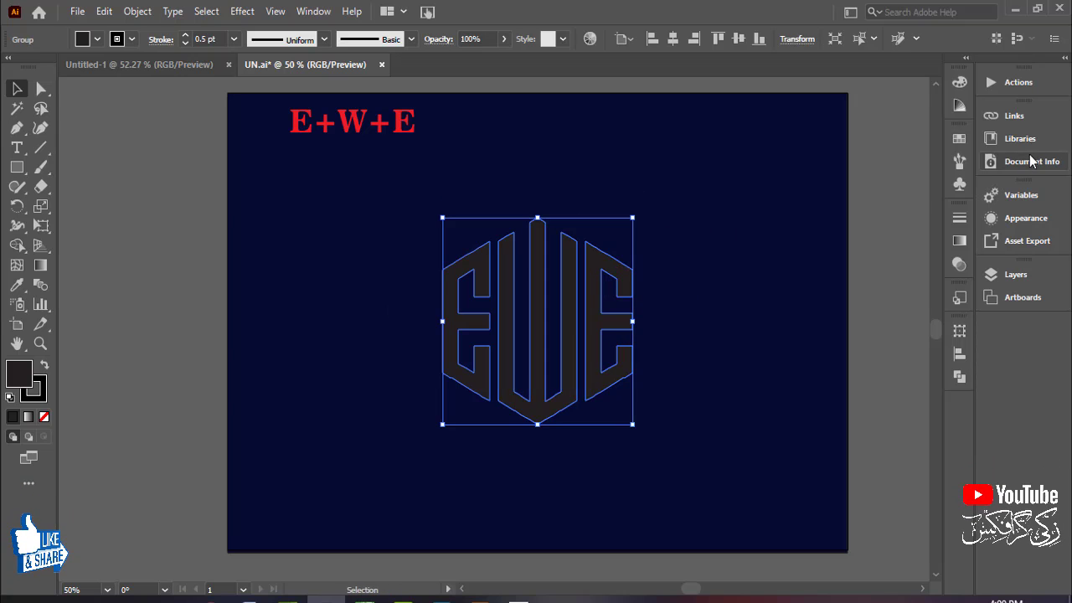
Fill the grouped monogram with the yellow swatch
left_click(959, 138)
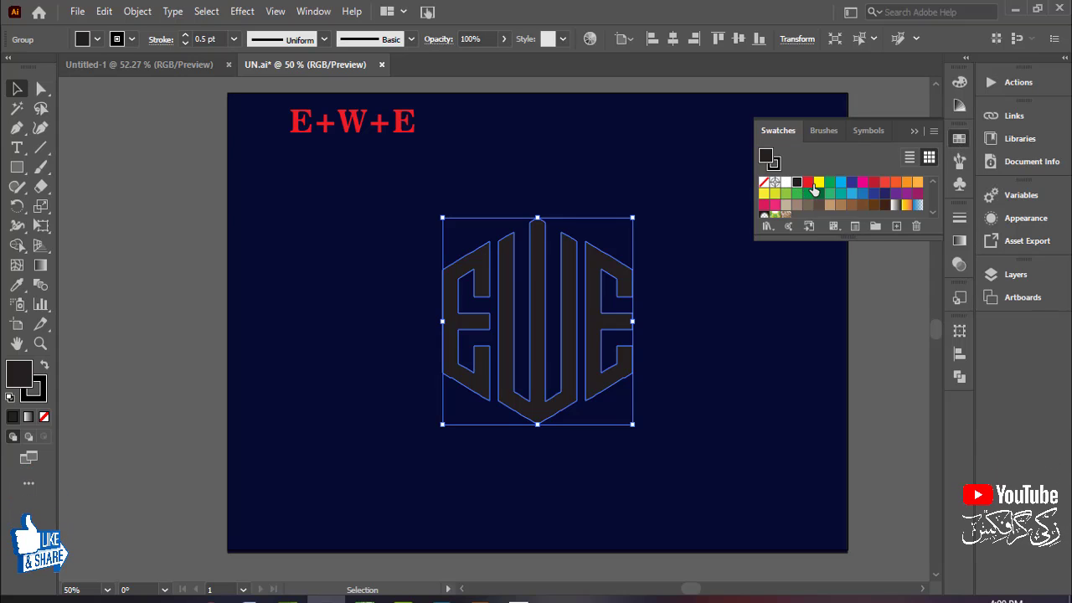
left_click(818, 186)
left_click(905, 335)
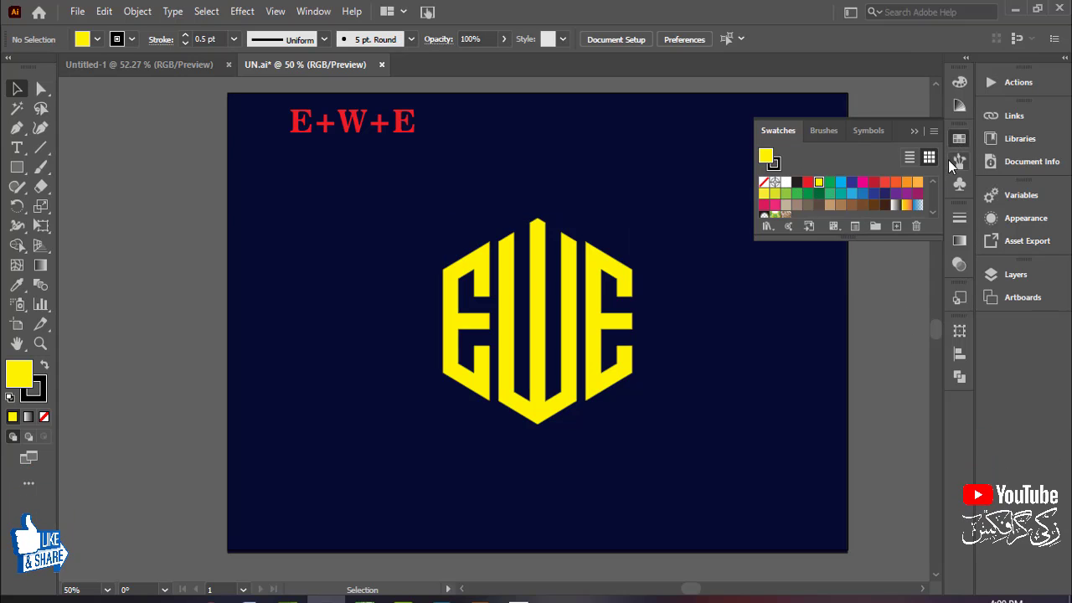
left_click(915, 132)
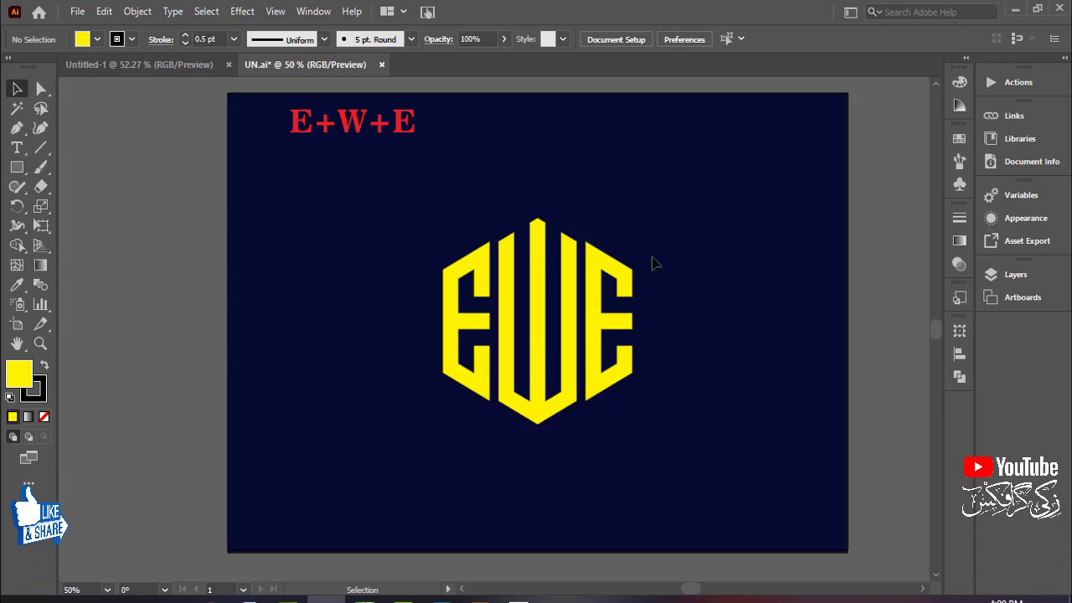
Arrange the monogram and a duplicate side by side and fill the left one with white
left_click_drag(612, 274, 544, 276)
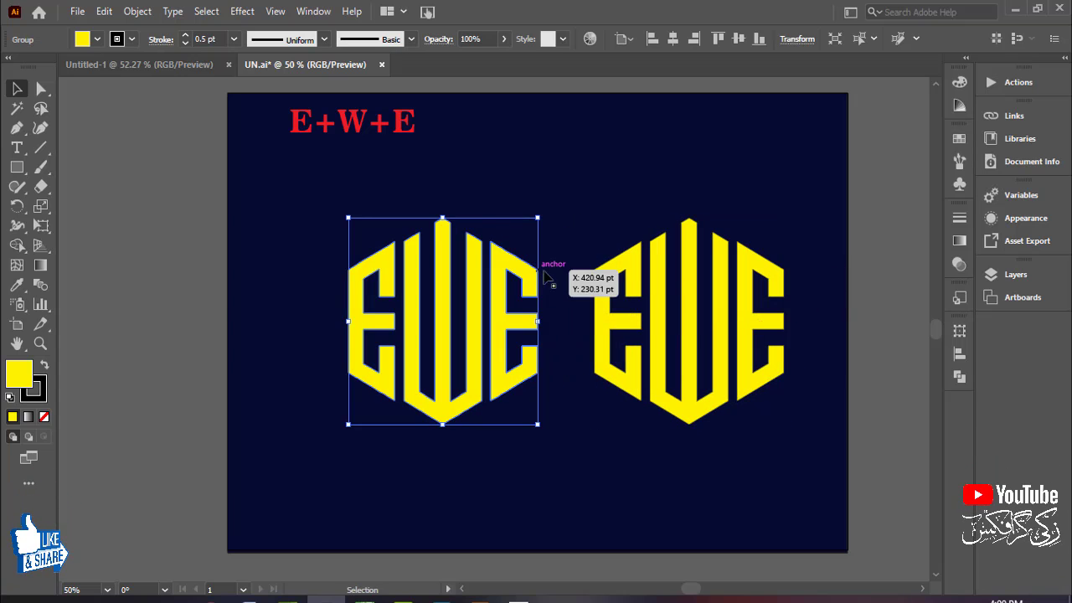
left_click(961, 141)
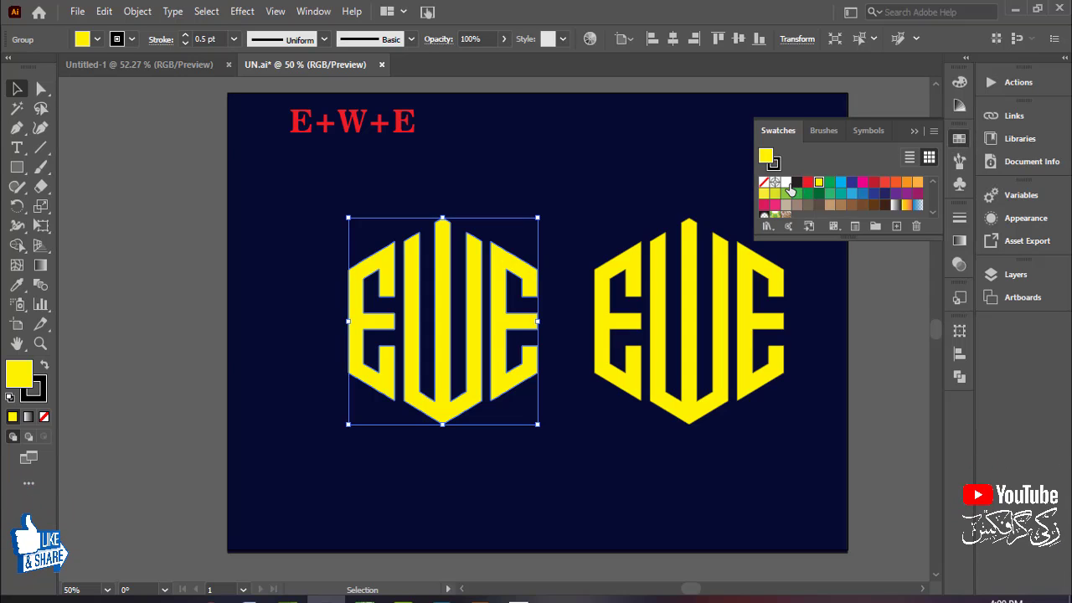
left_click(786, 184)
left_click(877, 317)
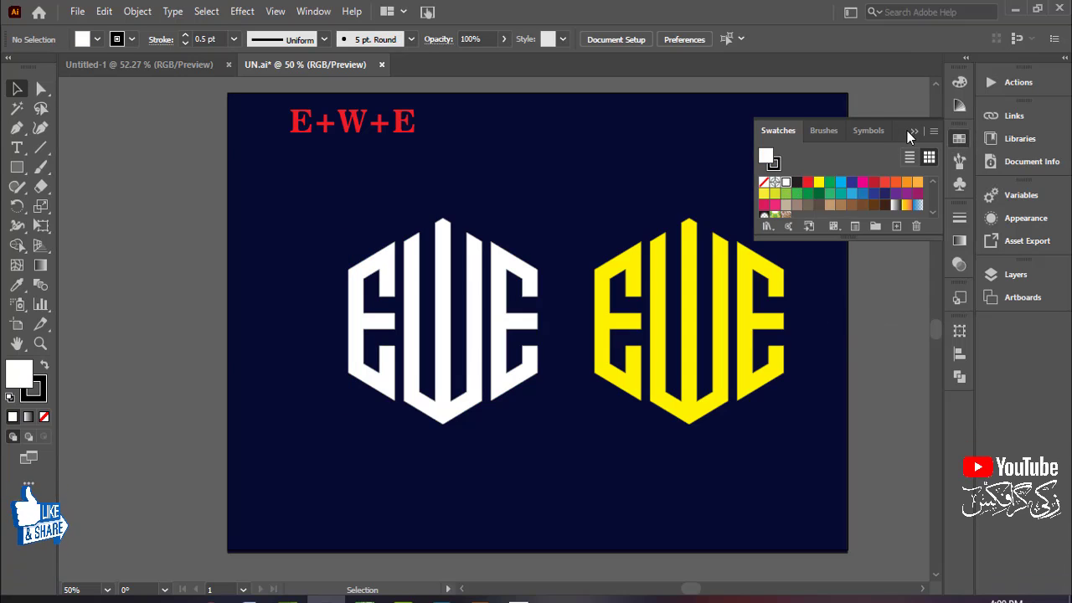
left_click(912, 130)
Select both monograms and shift them slightly left together to balance them on the background
left_click(479, 352)
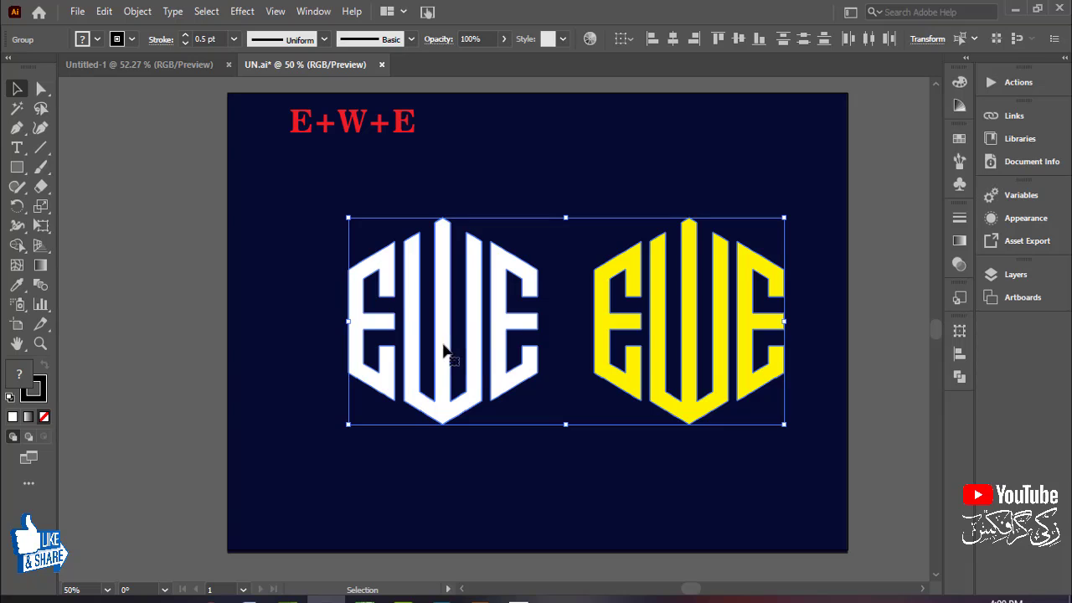
left_click_drag(444, 350, 420, 351)
left_click(310, 310)
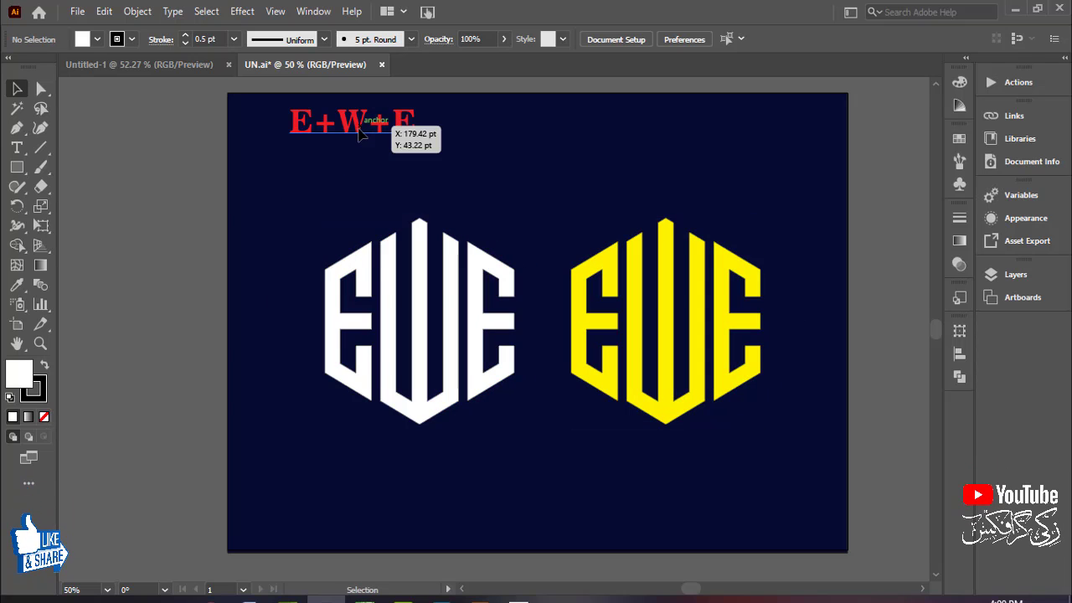
Move the red E+W+E text beneath the white monogram and place a copy of it beneath the yellow one
left_click_drag(359, 132, 718, 478)
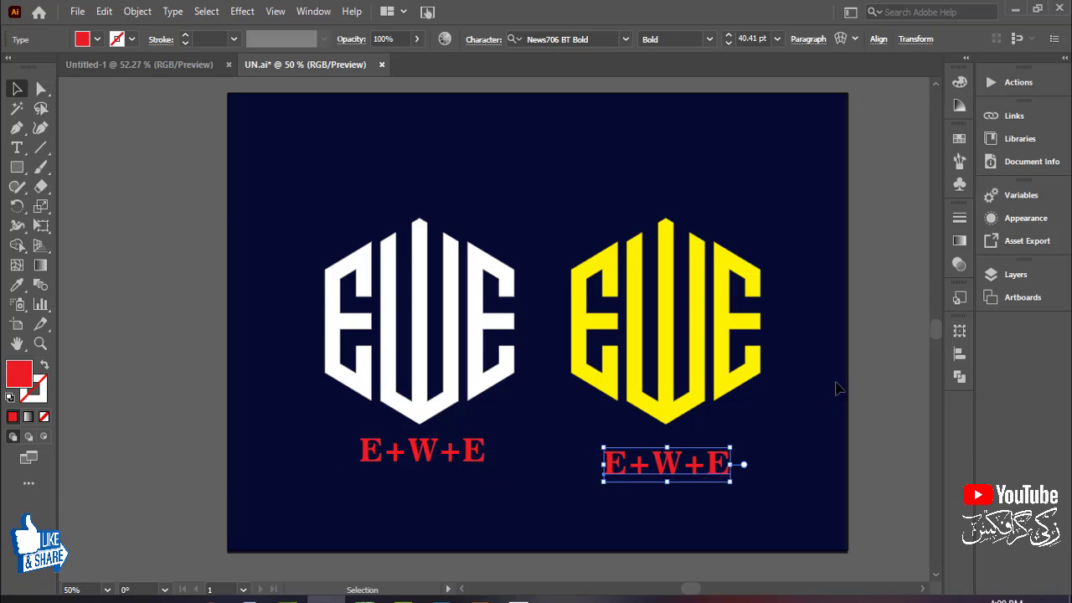
left_click_drag(856, 368, 869, 364)
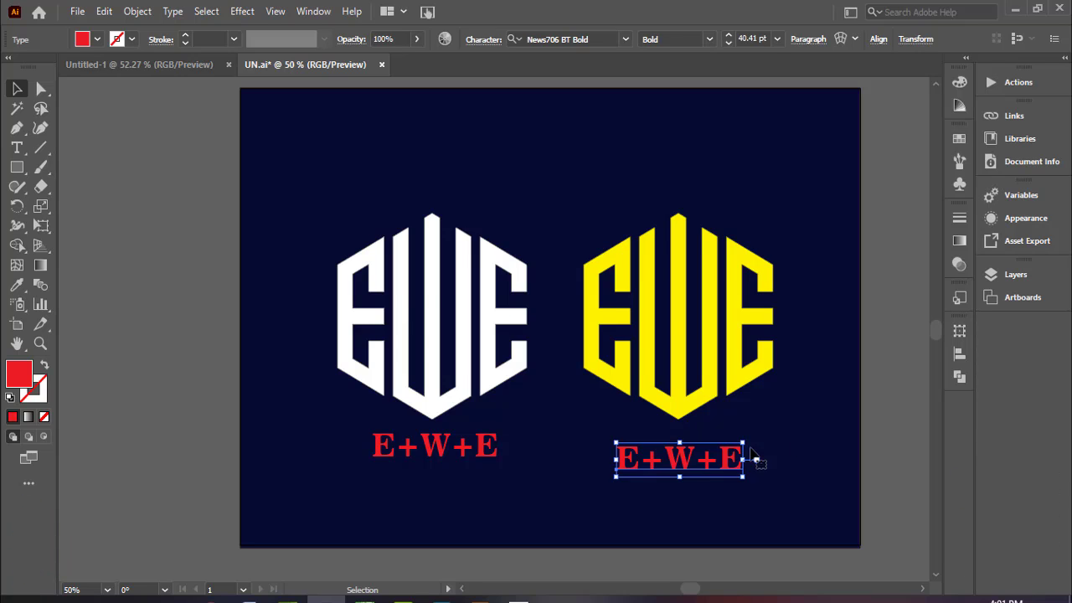
left_click(834, 459)
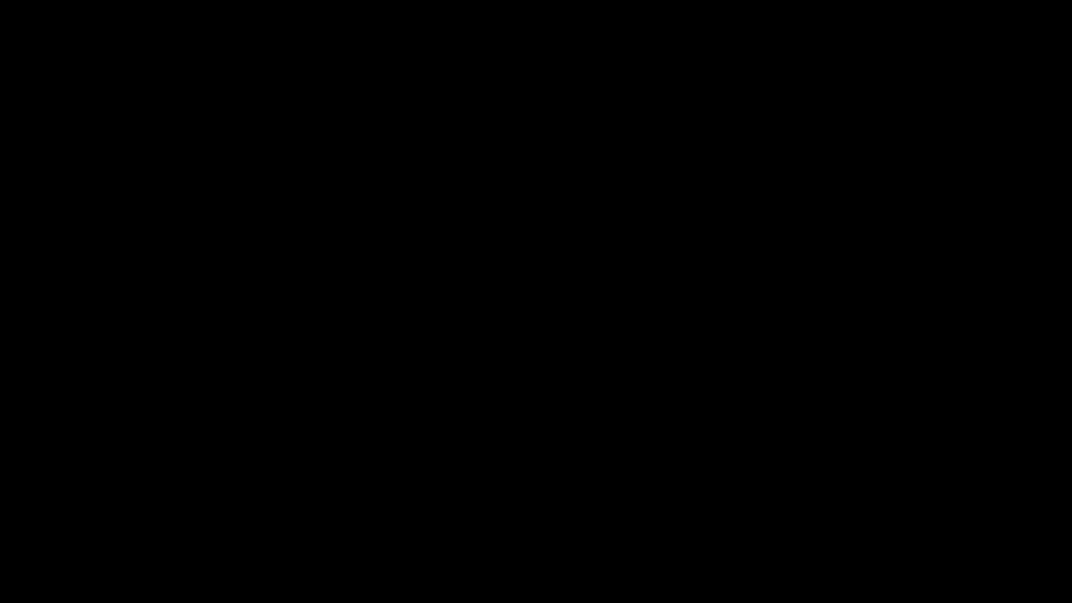